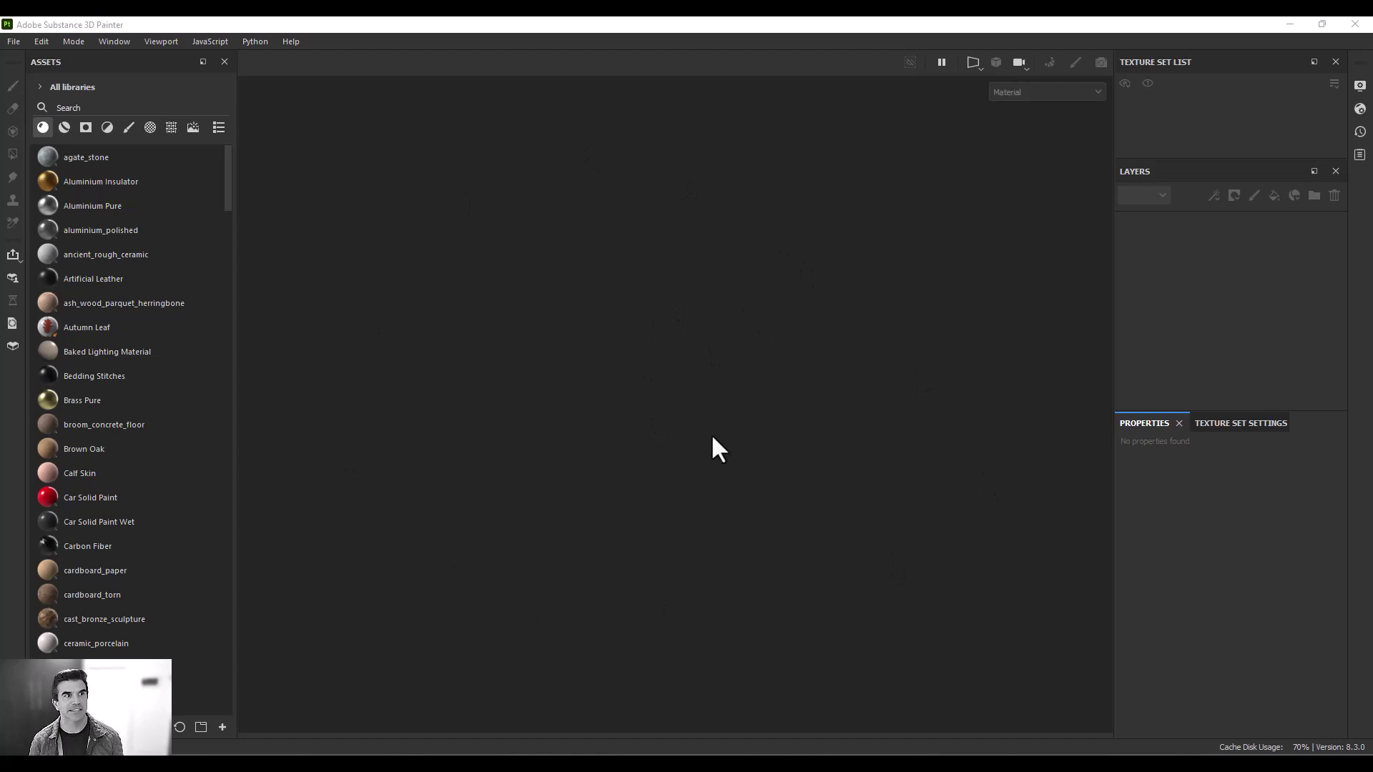
# Open the MeetMat.spp sample project.
pyautogui.click(12, 41)
pyautogui.click(36, 109)
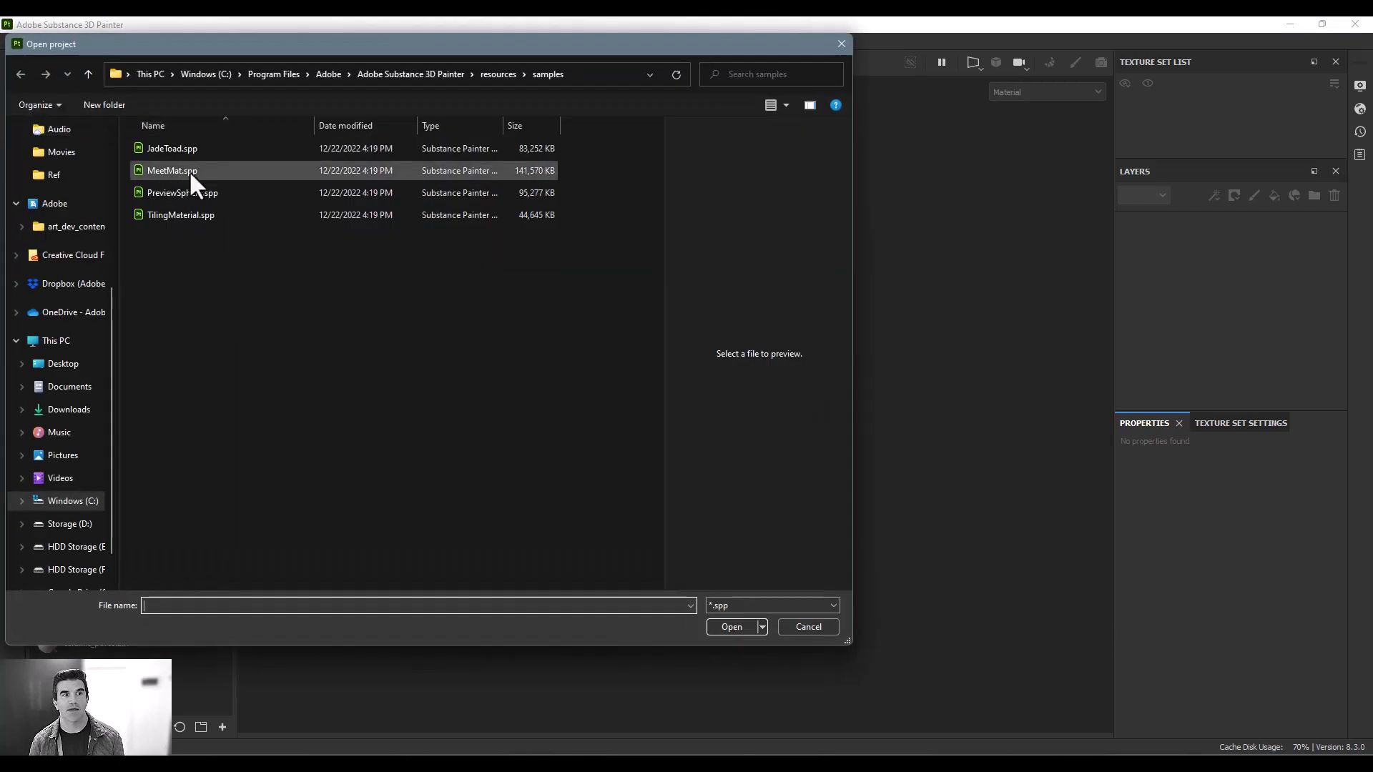
pyautogui.click(161, 170)
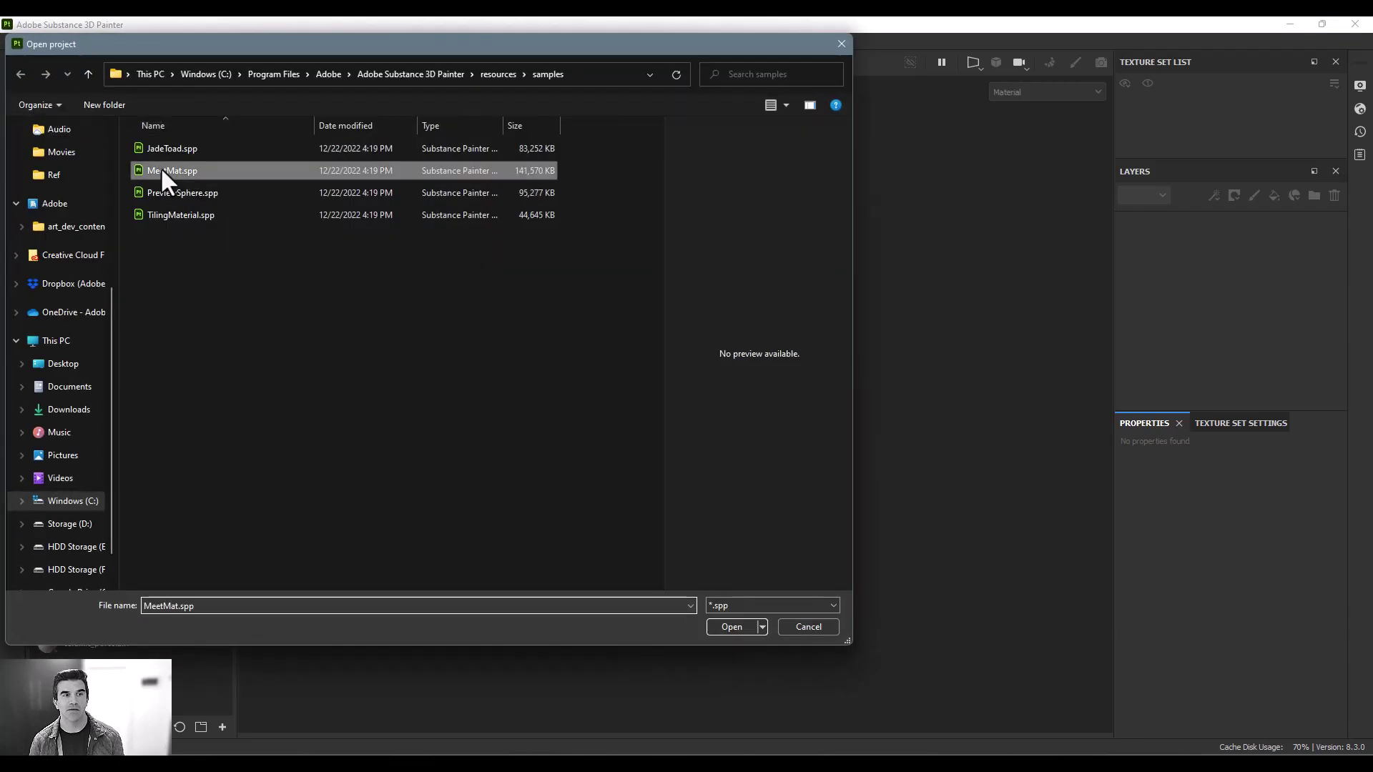
pyautogui.click(735, 627)
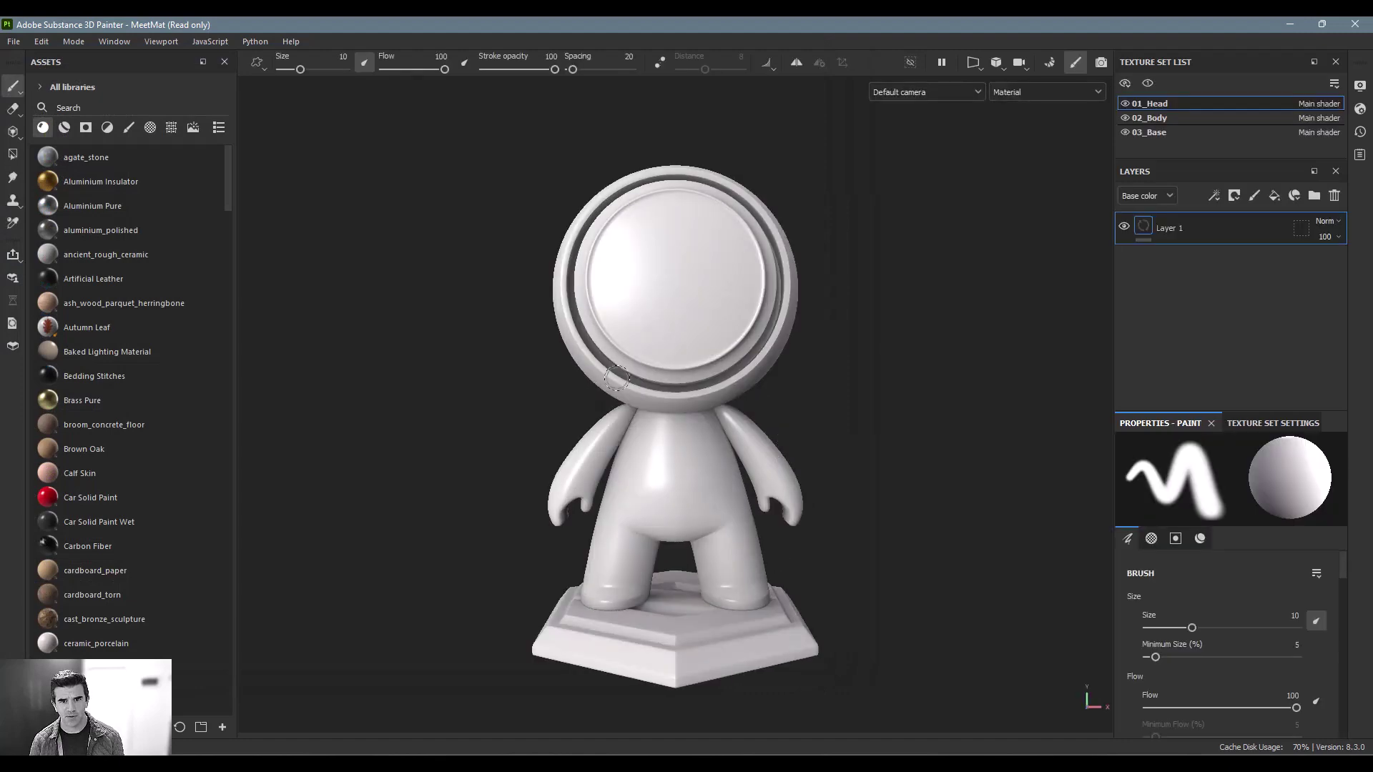
# Undo the brush stroke on the figure's round face.
pyautogui.moveTo(783, 453)
pyautogui.keyDown('alt'); pyautogui.mouseDown()
pyautogui.moveTo(757, 432)
pyautogui.moveTo(665, 522)
pyautogui.moveTo(794, 438)
pyautogui.moveTo(686, 376)
pyautogui.moveTo(710, 457)
pyautogui.moveTo(627, 285)
pyautogui.moveTo(608, 329)
pyautogui.moveTo(651, 268)
pyautogui.moveTo(628, 315)
pyautogui.moveTo(610, 275)
pyautogui.mouseUp(); pyautogui.keyUp('alt')
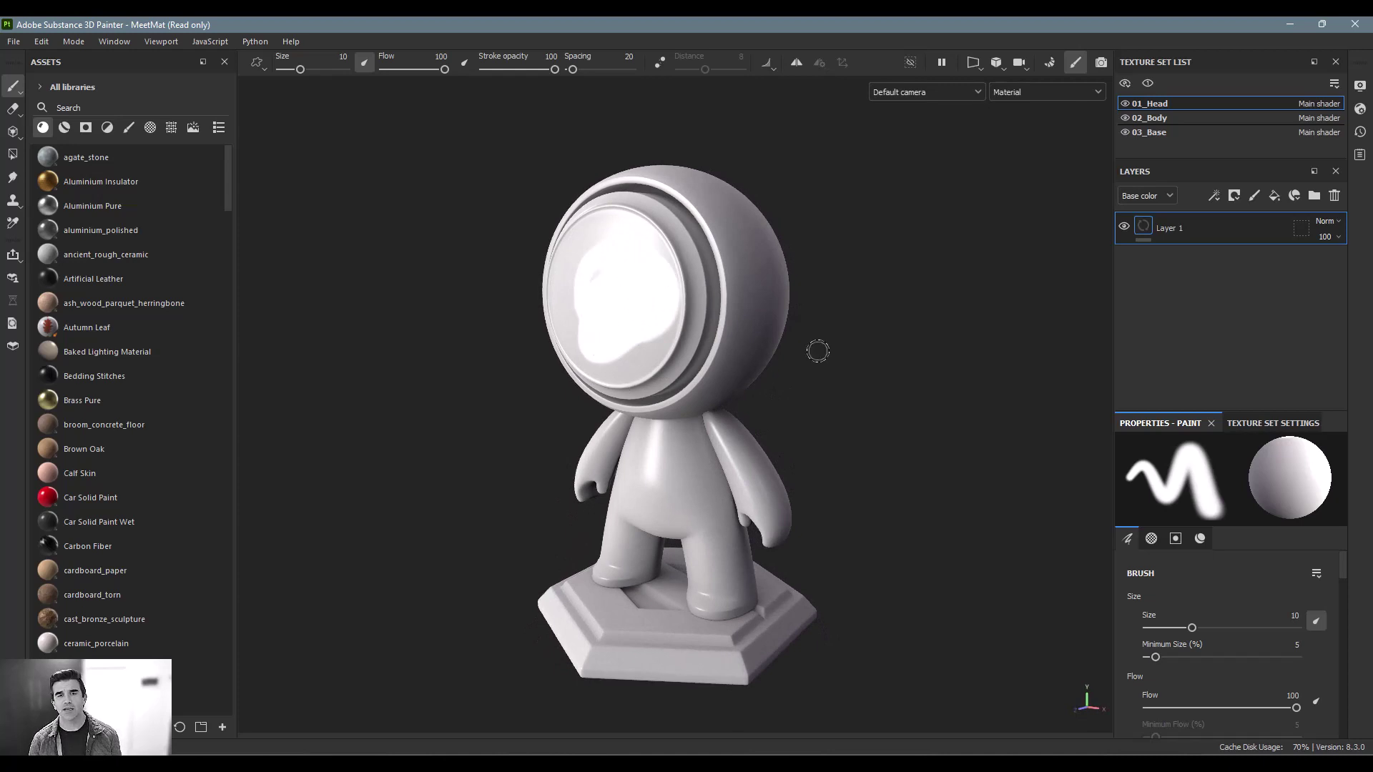
pyautogui.press('ctrl')
pyautogui.hotkey('ctrl', 'z')
pyautogui.moveTo(820, 344)
pyautogui.keyDown('alt'); pyautogui.mouseDown()
pyautogui.moveTo(820, 361)
pyautogui.moveTo(820, 334)
pyautogui.moveTo(782, 383)
pyautogui.mouseUp(); pyautogui.keyUp('alt')
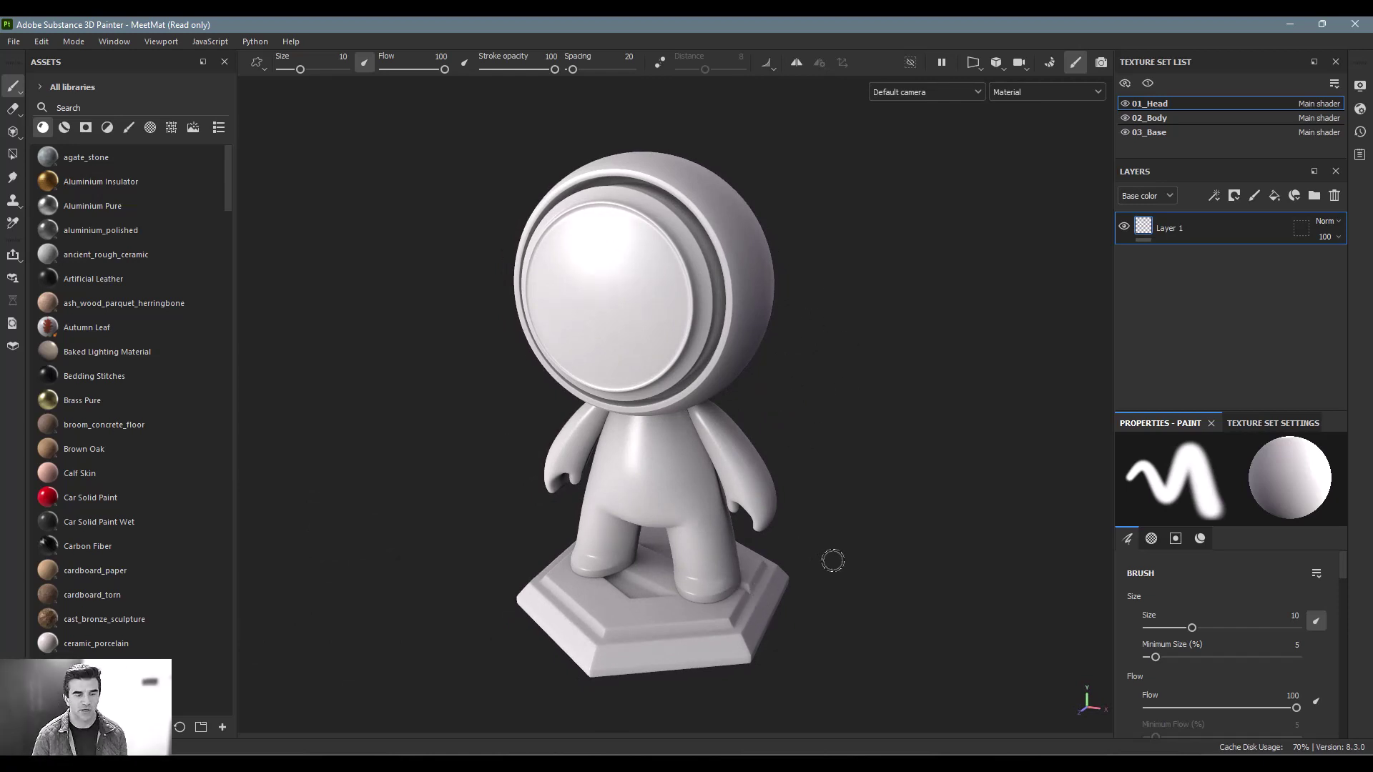
# Orbit, pan and zoom around the MeetMat figure to examine it from several angles and distances.
pyautogui.press('alt')
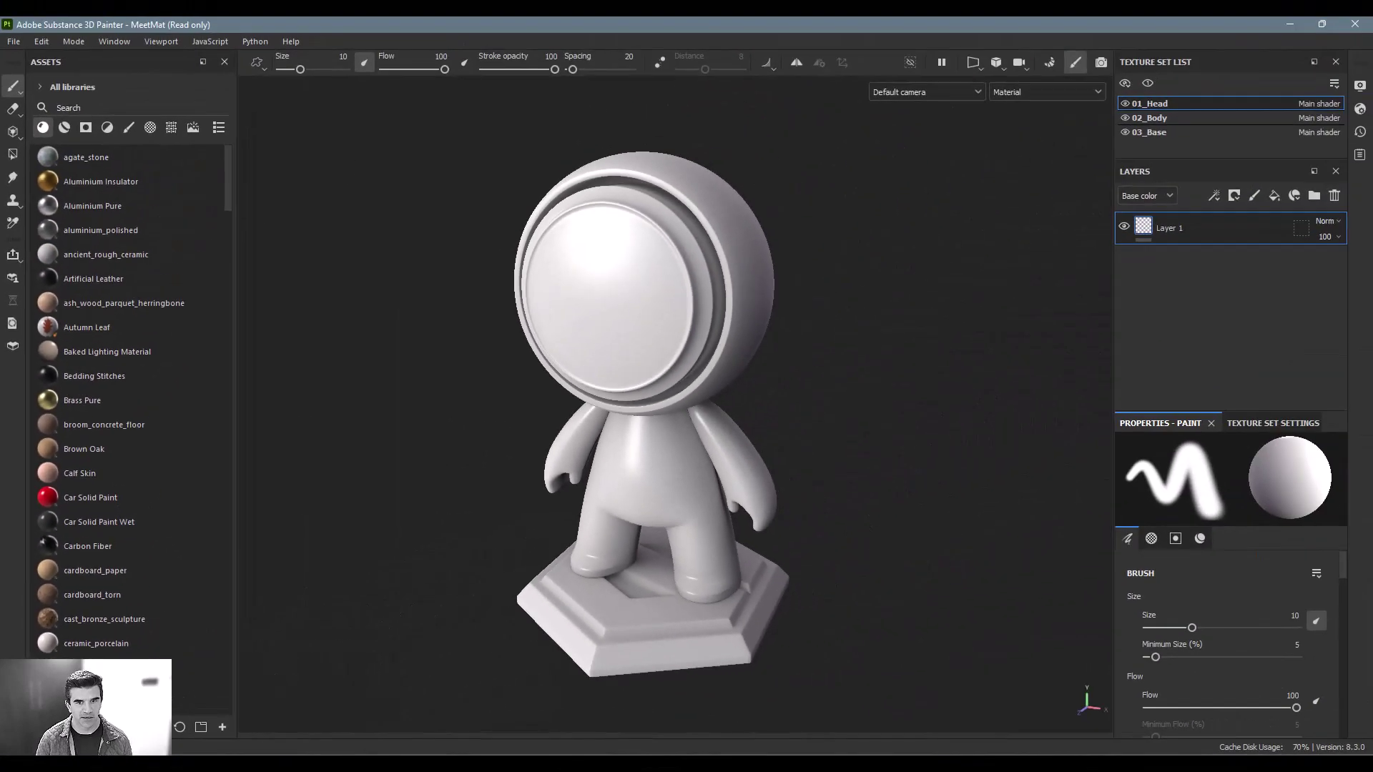
pyautogui.moveTo(513, 631)
pyautogui.keyDown('alt'); pyautogui.mouseDown()
pyautogui.moveTo(888, 586)
pyautogui.moveTo(905, 543)
pyautogui.moveTo(1362, 423)
pyautogui.mouseUp(); pyautogui.keyUp('alt')
pyautogui.keyDown('alt'); pyautogui.moveTo(956, 520); pyautogui.dragTo(787, 527); pyautogui.keyUp('alt')
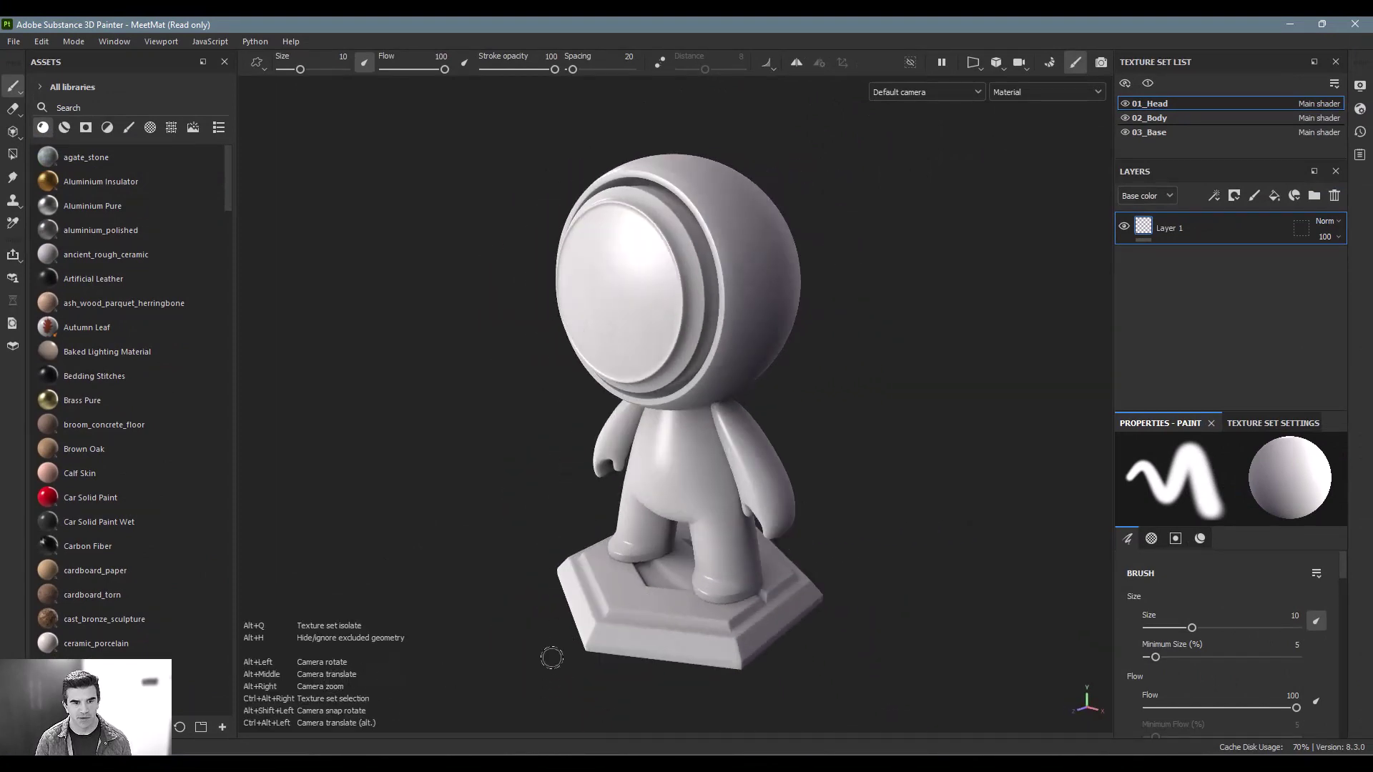
pyautogui.keyDown('alt'); pyautogui.moveTo(602, 633); pyautogui.dragTo(860, 382, button='middle'); pyautogui.keyUp('alt')
pyautogui.keyDown('alt'); pyautogui.moveTo(860, 382); pyautogui.dragTo(843, 484); pyautogui.keyUp('alt')
pyautogui.moveTo(842, 485)
pyautogui.keyDown('alt'); pyautogui.mouseDown(button='middle')
pyautogui.moveTo(794, 496)
pyautogui.moveTo(737, 465)
pyautogui.mouseUp(button='middle'); pyautogui.keyUp('alt')
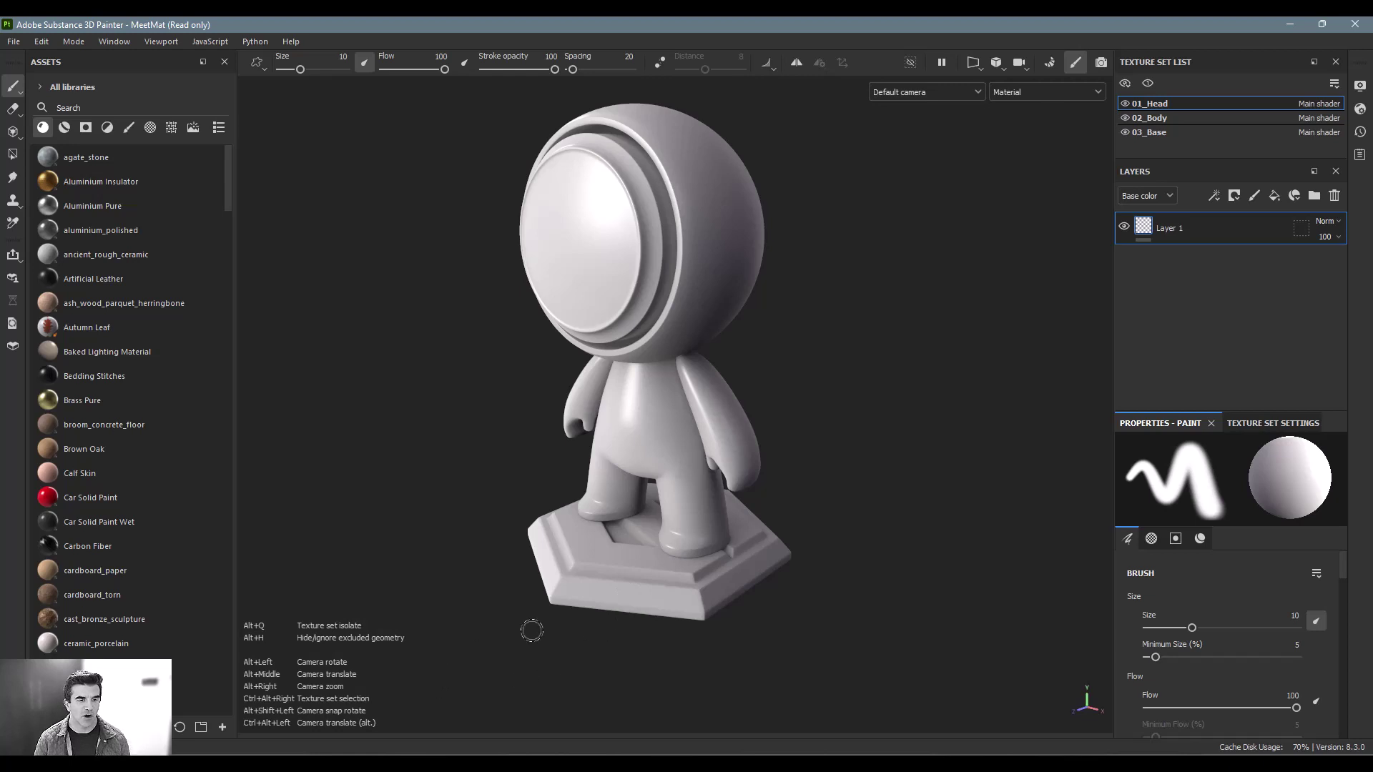
pyautogui.moveTo(825, 411)
pyautogui.keyDown('alt'); pyautogui.mouseDown(button='right')
pyautogui.moveTo(476, 455)
pyautogui.moveTo(953, 450)
pyautogui.moveTo(644, 486)
pyautogui.moveTo(1233, 524)
pyautogui.moveTo(393, 570)
pyautogui.moveTo(1015, 533)
pyautogui.moveTo(664, 547)
pyautogui.mouseUp(button='right'); pyautogui.keyUp('alt')
pyautogui.moveTo(664, 547)
pyautogui.keyDown('alt'); pyautogui.mouseDown()
pyautogui.moveTo(894, 466)
pyautogui.moveTo(676, 435)
pyautogui.mouseUp(); pyautogui.keyUp('alt')
pyautogui.moveTo(676, 435)
pyautogui.keyDown('alt'); pyautogui.mouseDown(button='middle')
pyautogui.moveTo(705, 451)
pyautogui.moveTo(904, 460)
pyautogui.moveTo(908, 438)
pyautogui.moveTo(524, 463)
pyautogui.moveTo(806, 451)
pyautogui.mouseUp(button='middle'); pyautogui.keyUp('alt')
pyautogui.keyDown('alt'); pyautogui.moveTo(805, 451); pyautogui.dragTo(879, 456, button='right'); pyautogui.keyUp('alt')
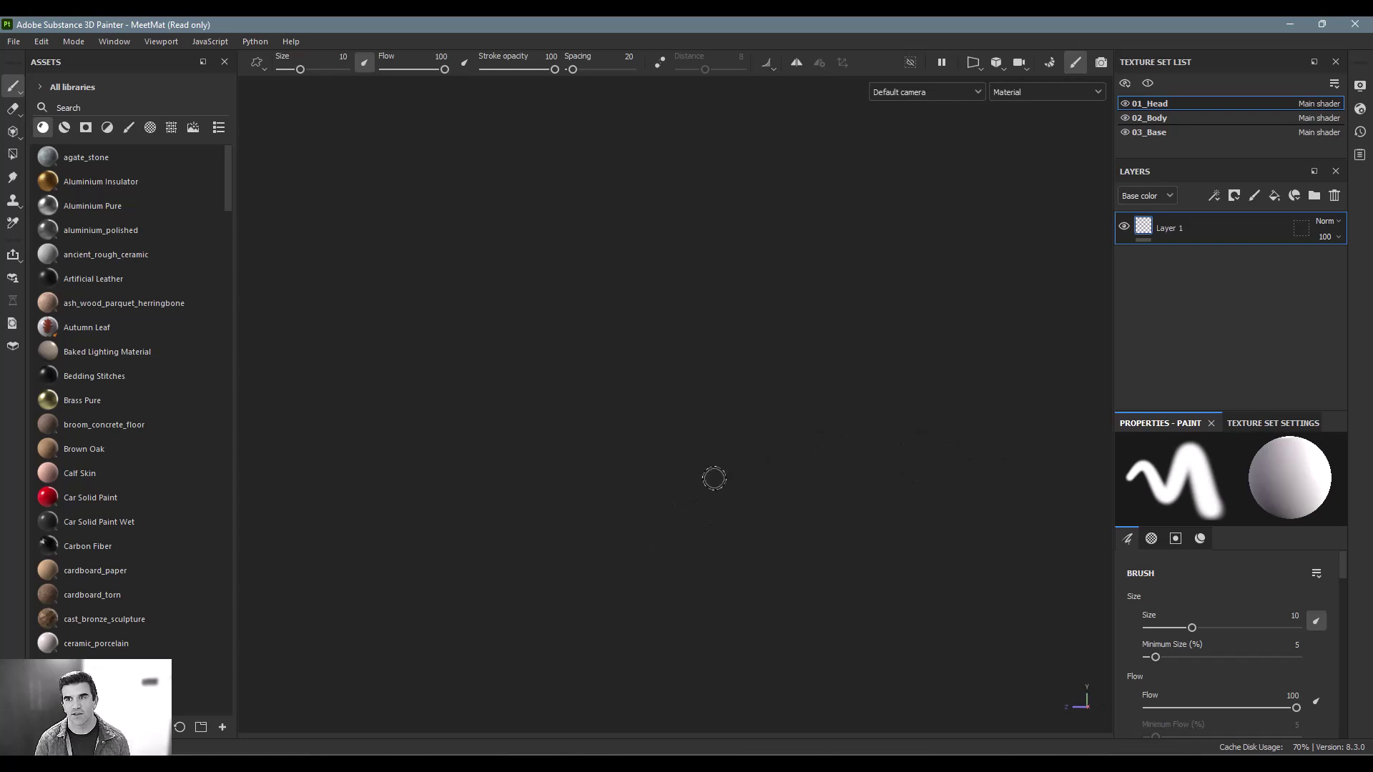
pyautogui.moveTo(776, 457)
pyautogui.keyDown('alt'); pyautogui.mouseDown()
pyautogui.moveTo(915, 413)
pyautogui.moveTo(322, 444)
pyautogui.moveTo(560, 451)
pyautogui.moveTo(508, 460)
pyautogui.mouseUp(); pyautogui.keyUp('alt')
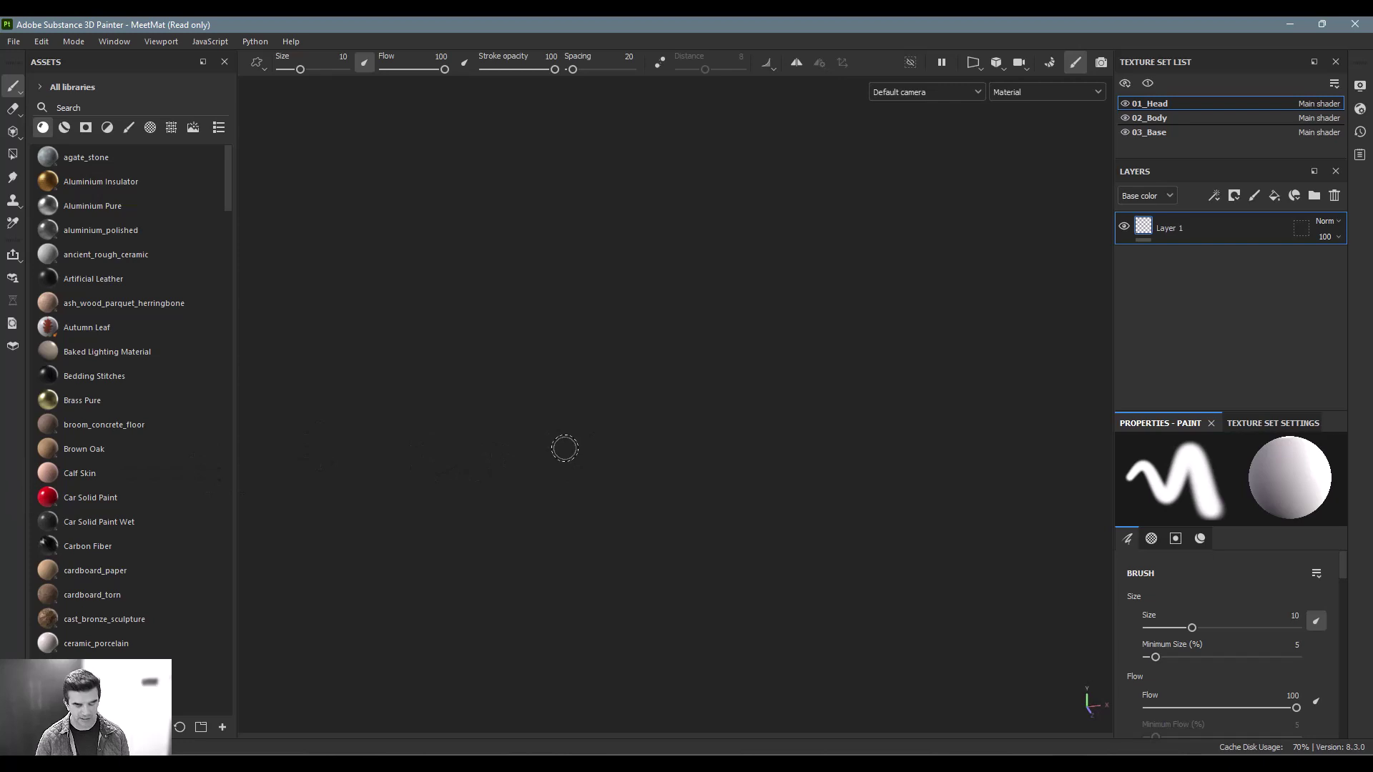
# Frame the whole figure in the viewport, view it from several angles and rotate the environment lighting around it.
pyautogui.press('f')
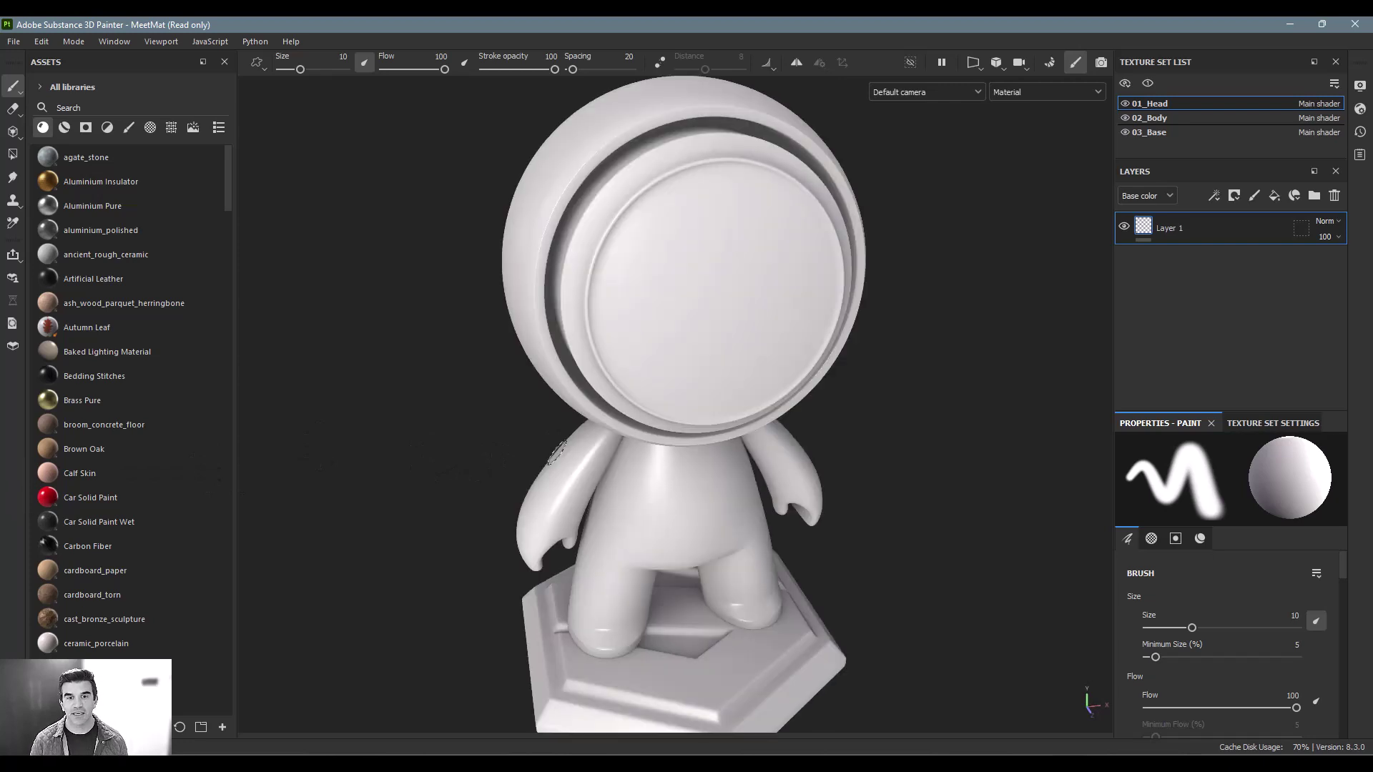
pyautogui.keyDown('alt'); pyautogui.moveTo(685, 463); pyautogui.dragTo(722, 468); pyautogui.keyUp('alt')
pyautogui.moveTo(723, 469)
pyautogui.keyDown('alt'); pyautogui.mouseDown(button='right')
pyautogui.moveTo(788, 453)
pyautogui.moveTo(711, 460)
pyautogui.mouseUp(button='right'); pyautogui.keyUp('alt')
pyautogui.keyDown('alt'); pyautogui.moveTo(711, 460); pyautogui.dragTo(681, 449); pyautogui.keyUp('alt')
pyautogui.keyDown('alt'); pyautogui.moveTo(681, 449); pyautogui.dragTo(797, 438, button='right'); pyautogui.keyUp('alt')
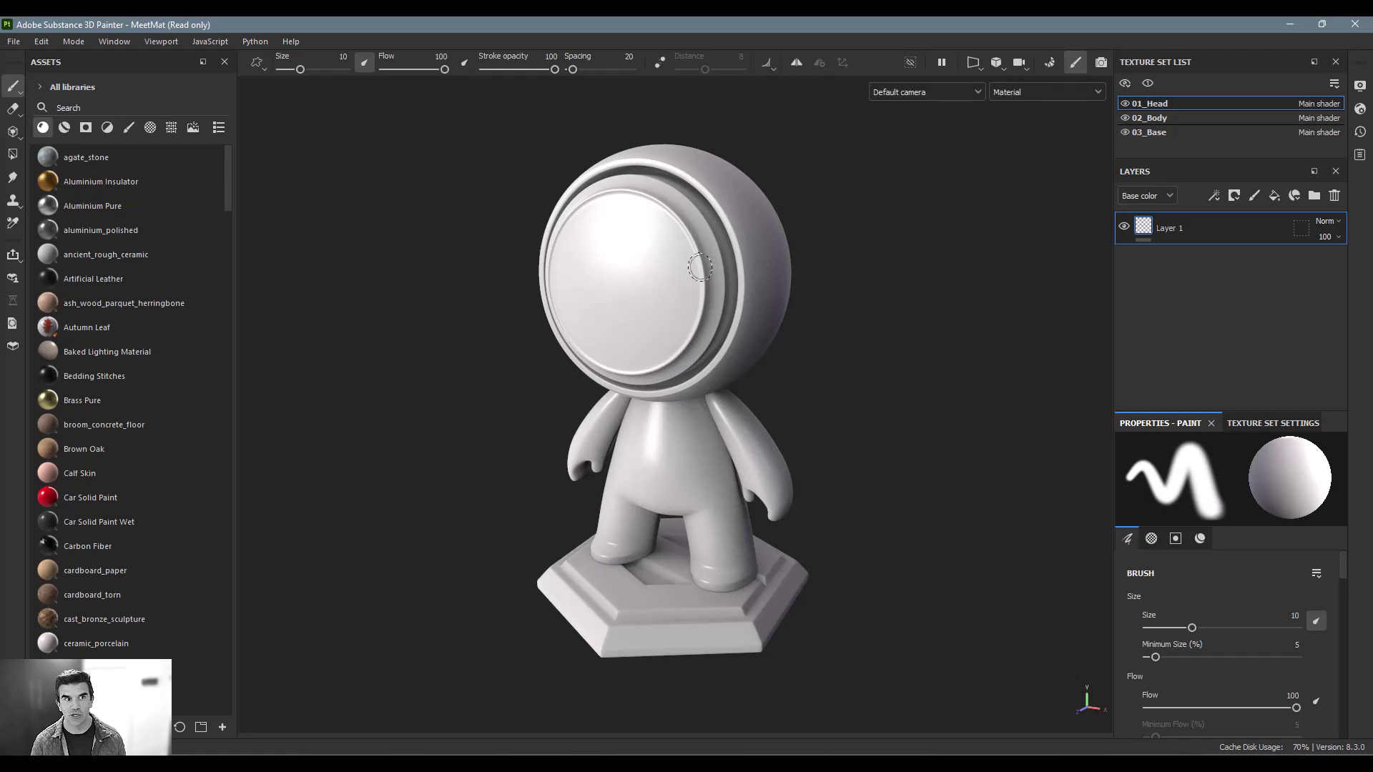
pyautogui.moveTo(713, 215)
pyautogui.keyDown('shift'); pyautogui.mouseDown(button='right')
pyautogui.moveTo(672, 272)
pyautogui.moveTo(536, 365)
pyautogui.mouseUp(button='right'); pyautogui.keyUp('shift')
pyautogui.moveTo(536, 365)
pyautogui.keyDown('alt'); pyautogui.mouseDown()
pyautogui.moveTo(838, 354)
pyautogui.moveTo(805, 438)
pyautogui.moveTo(579, 373)
pyautogui.moveTo(736, 282)
pyautogui.moveTo(711, 567)
pyautogui.moveTo(669, 408)
pyautogui.mouseUp(); pyautogui.keyUp('alt')
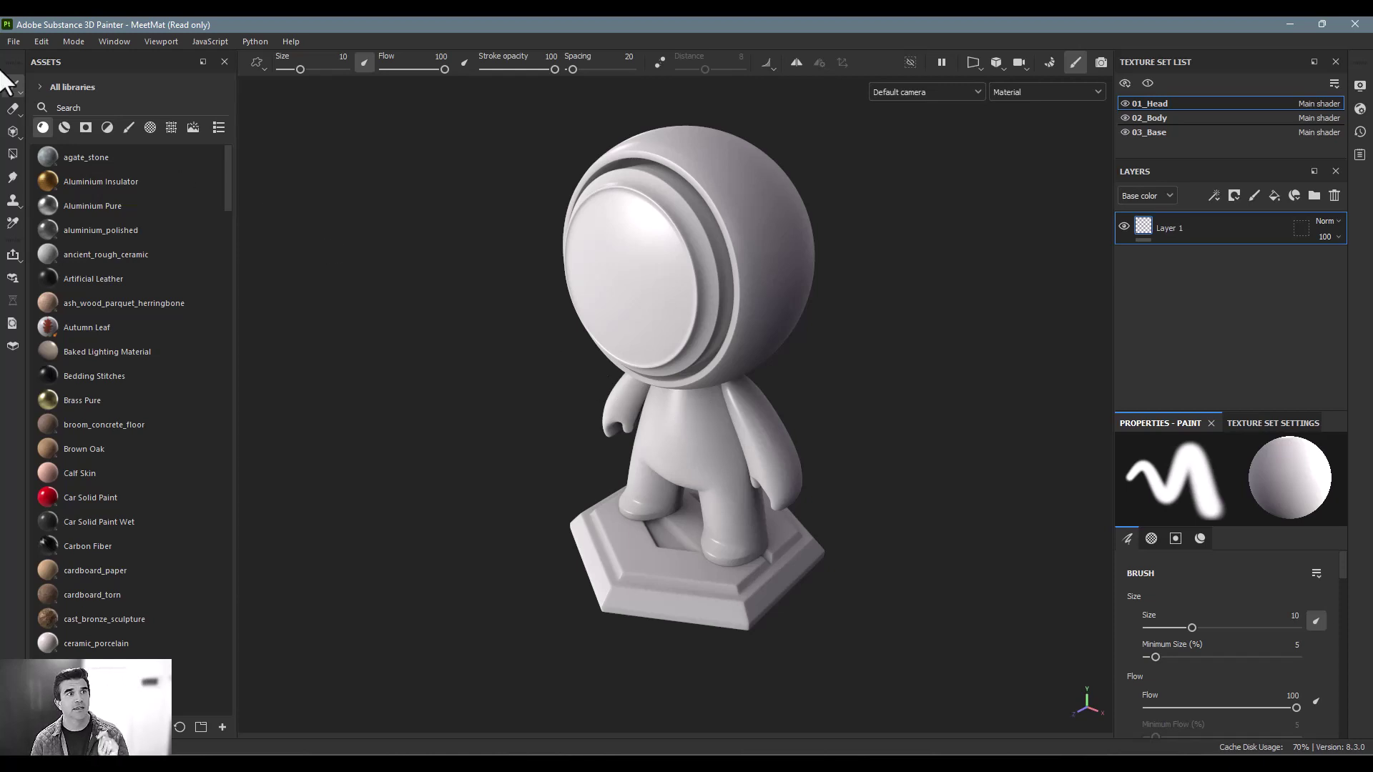
# Close the MeetMat project and cancel browsing for an existing project file.
pyautogui.click(14, 42)
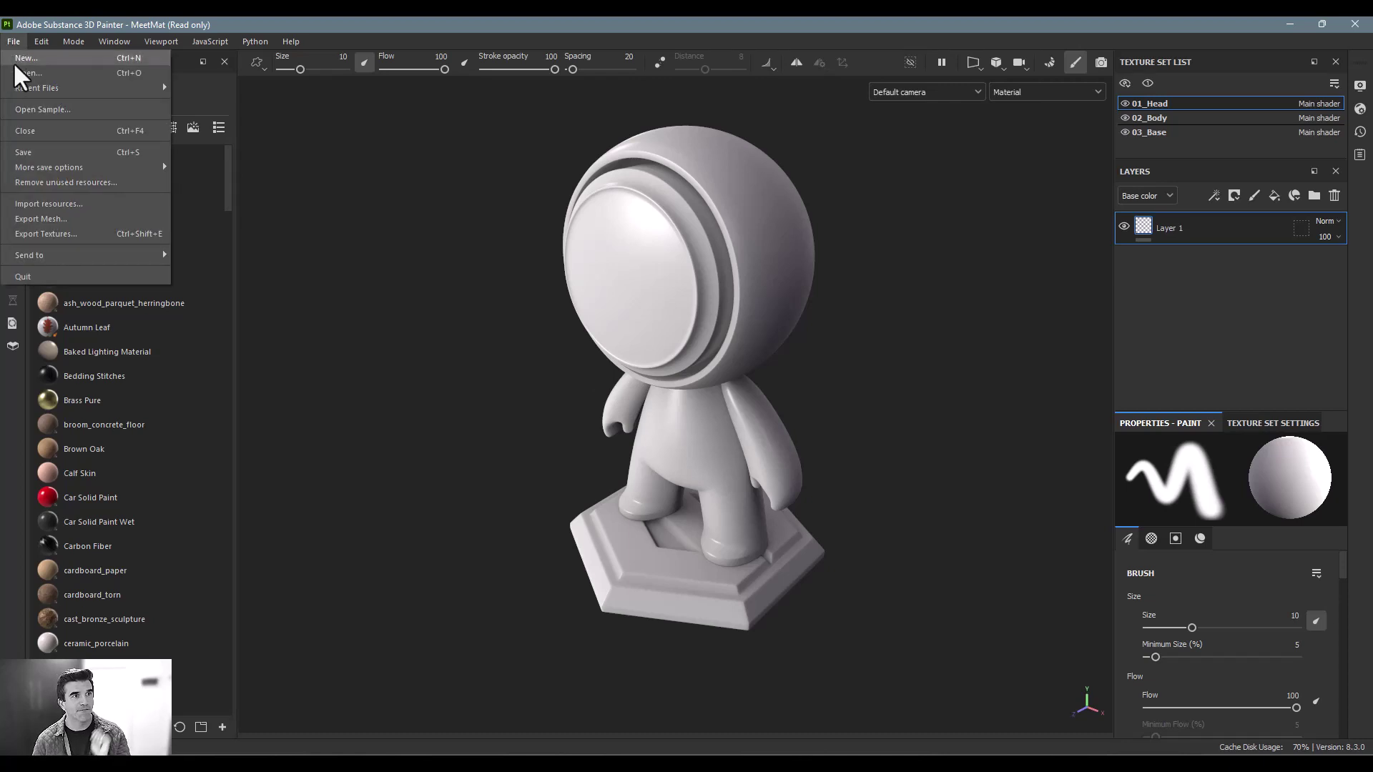
pyautogui.click(15, 67)
pyautogui.click(676, 409)
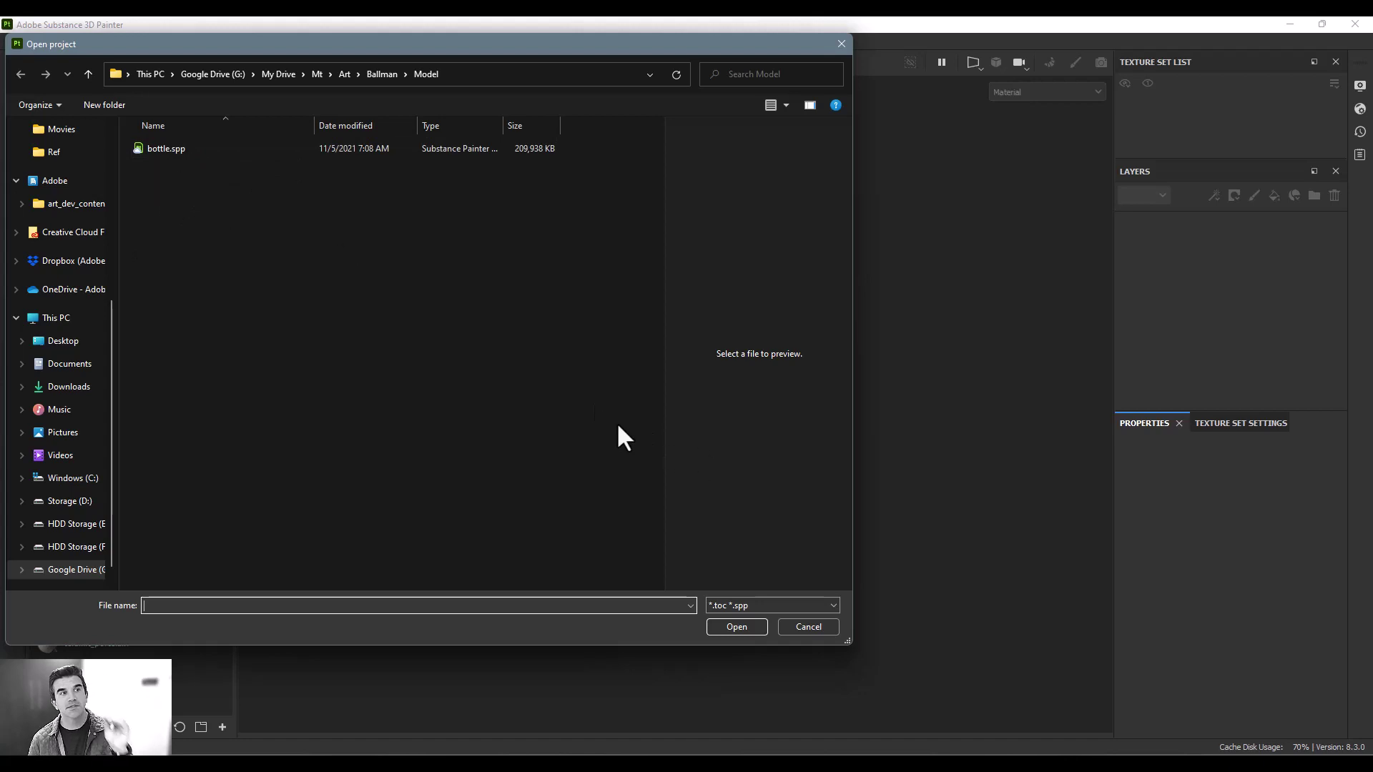
pyautogui.click(822, 629)
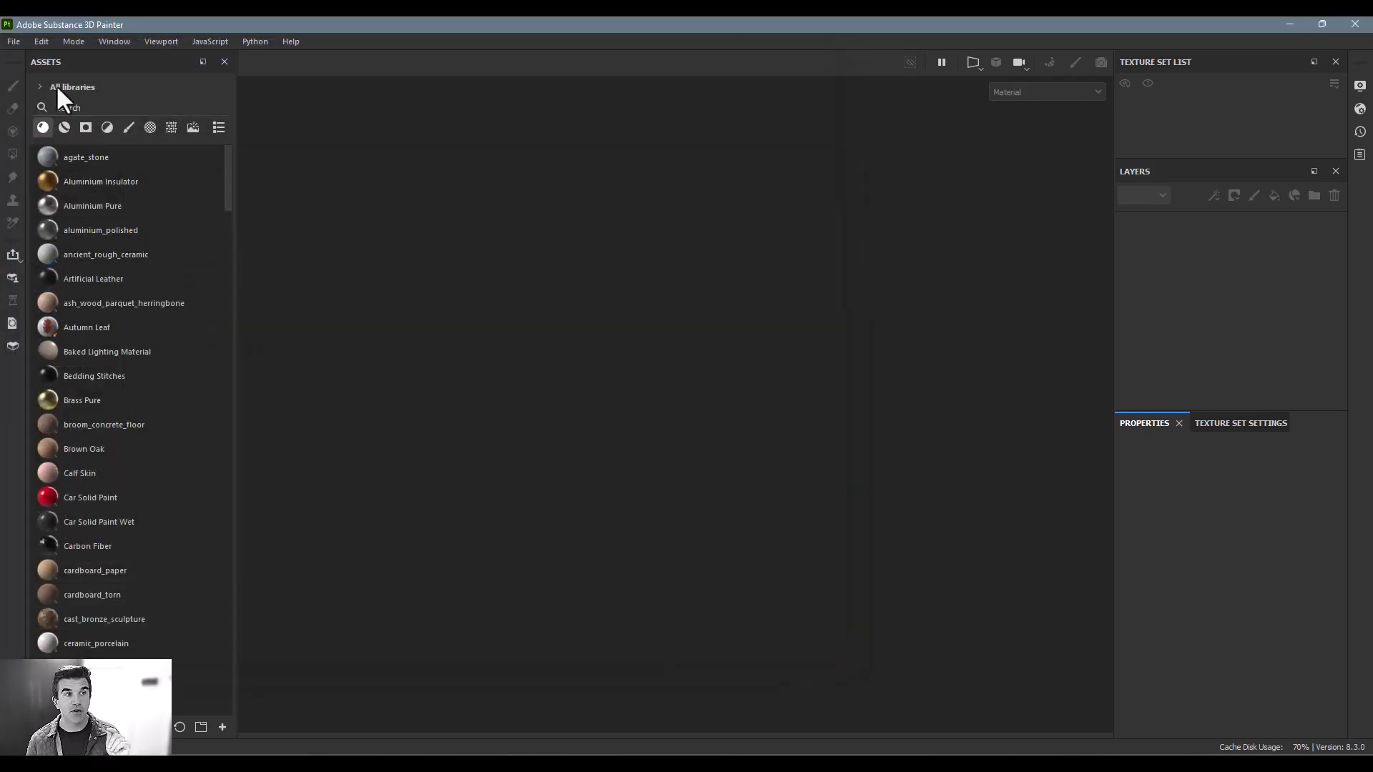
# Create a new project from the BallMan_high.fbx mesh without choosing a template.
pyautogui.click(14, 41)
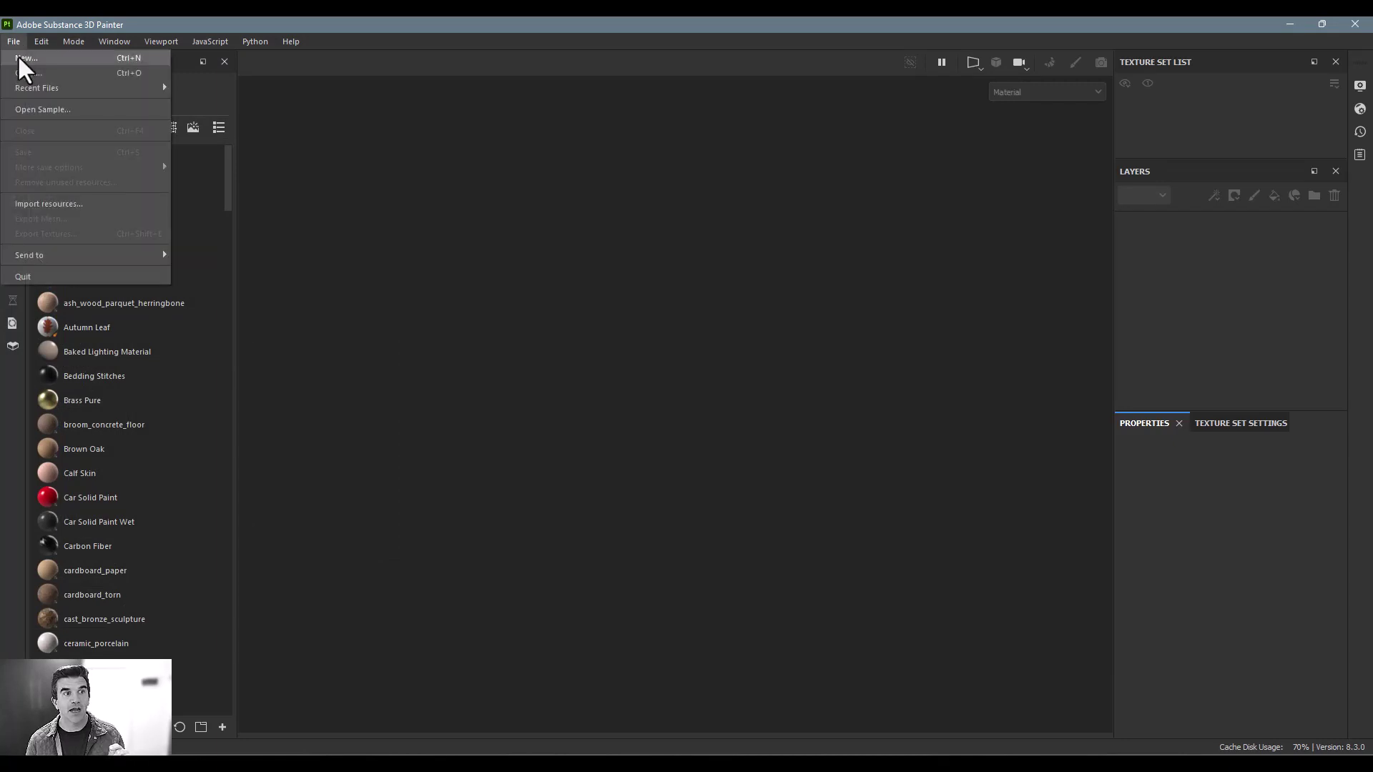
pyautogui.click(22, 60)
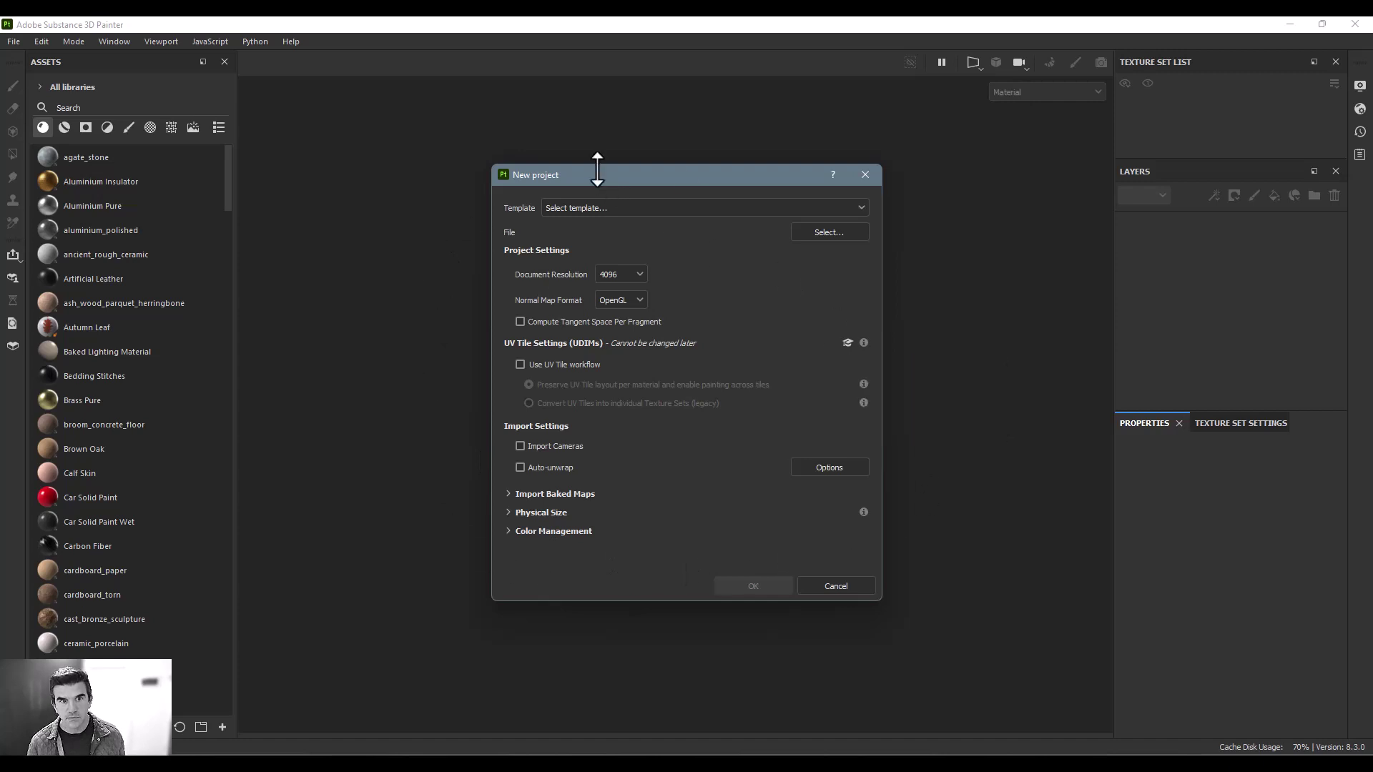
pyautogui.moveTo(677, 175); pyautogui.dragTo(662, 165)
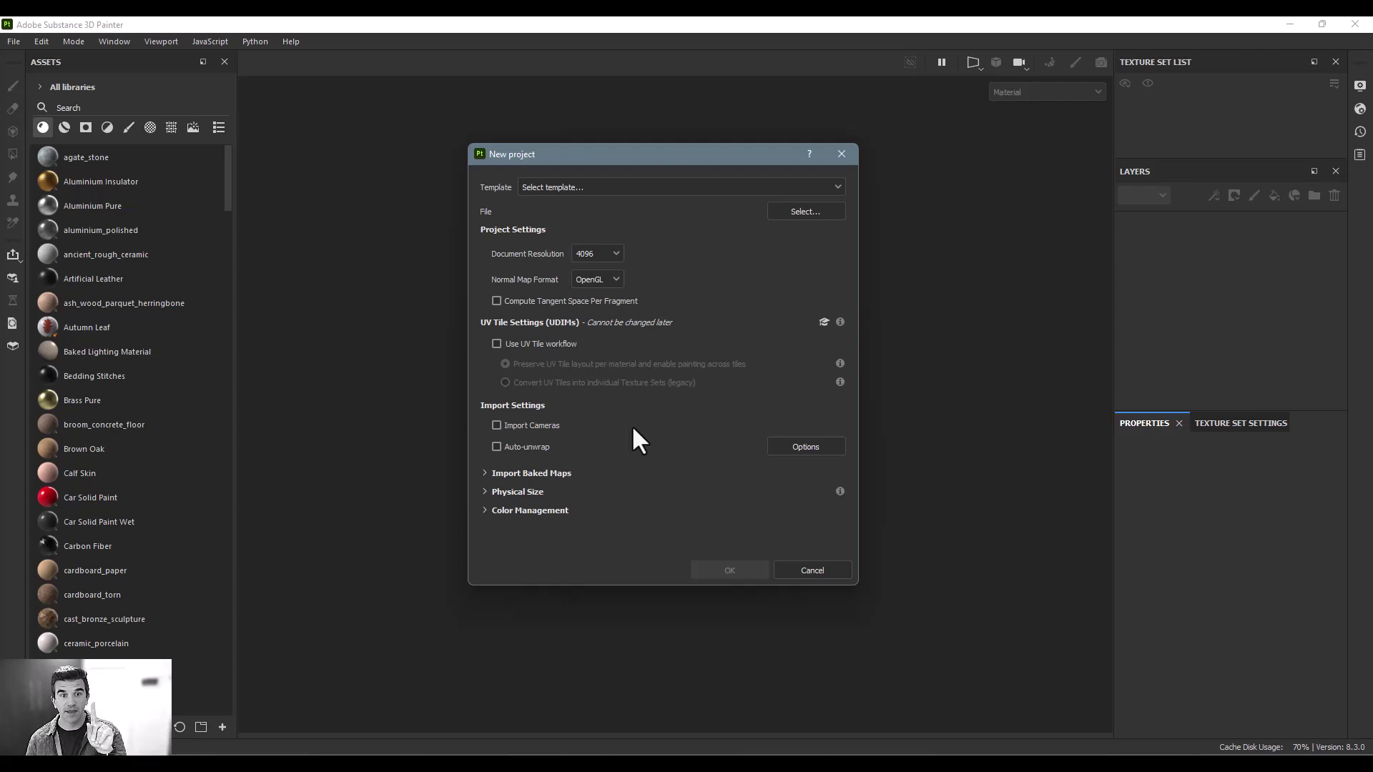
pyautogui.click(801, 214)
pyautogui.click(707, 274)
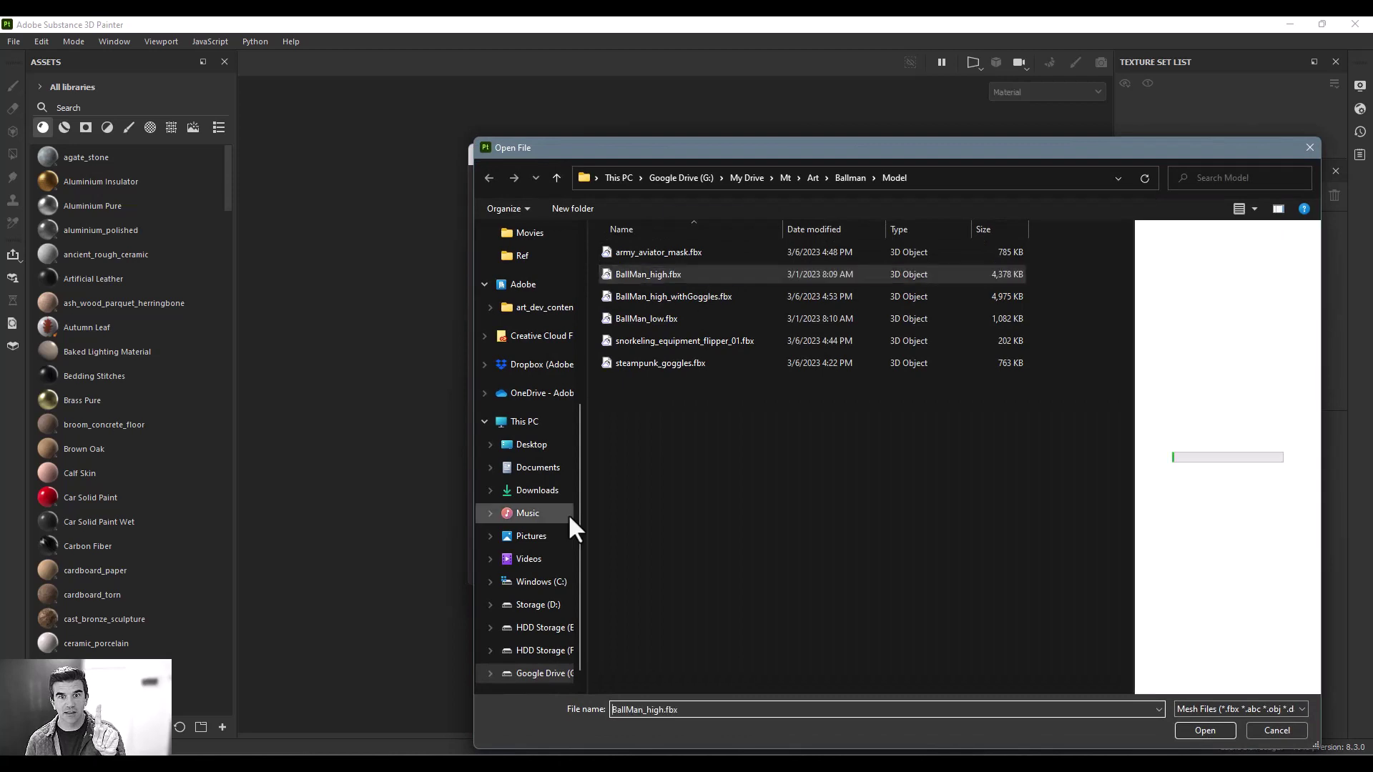
pyautogui.click(1196, 729)
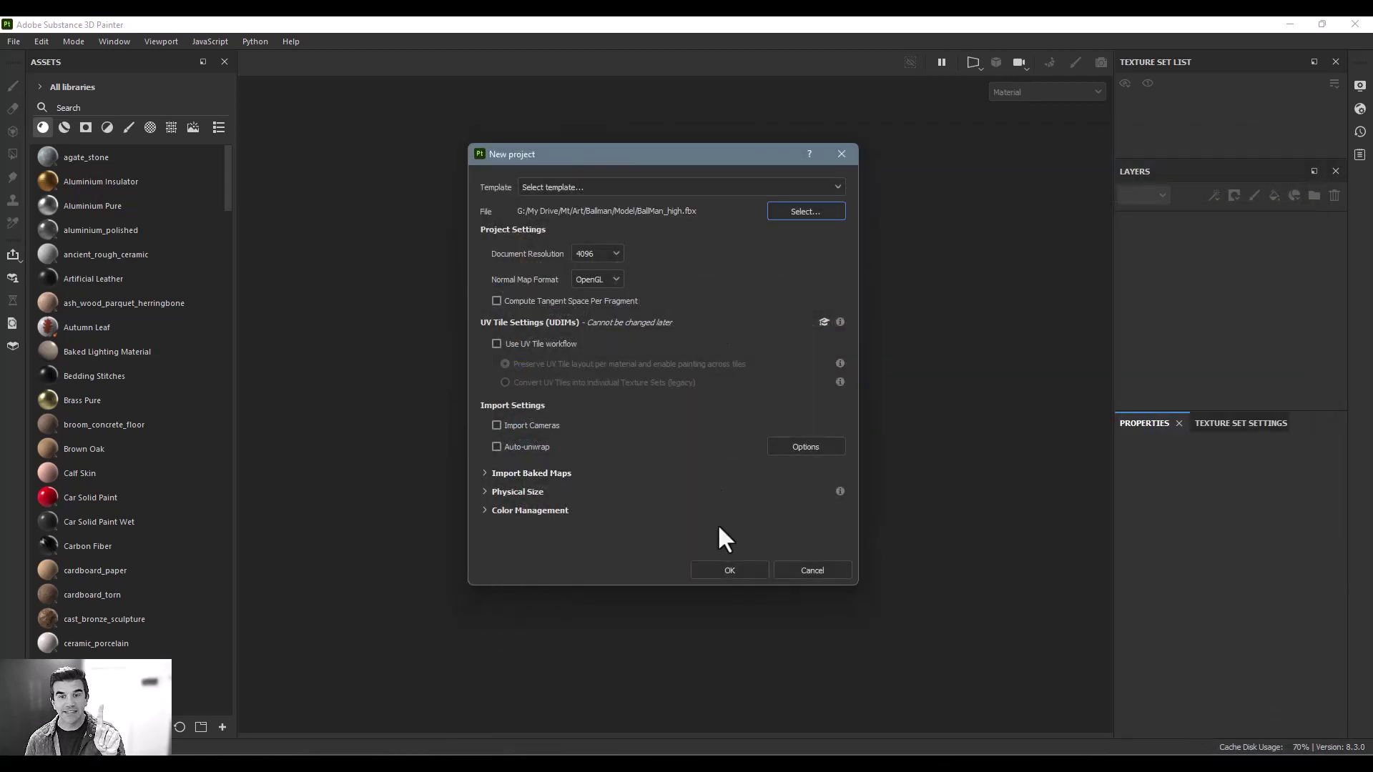
pyautogui.click(729, 569)
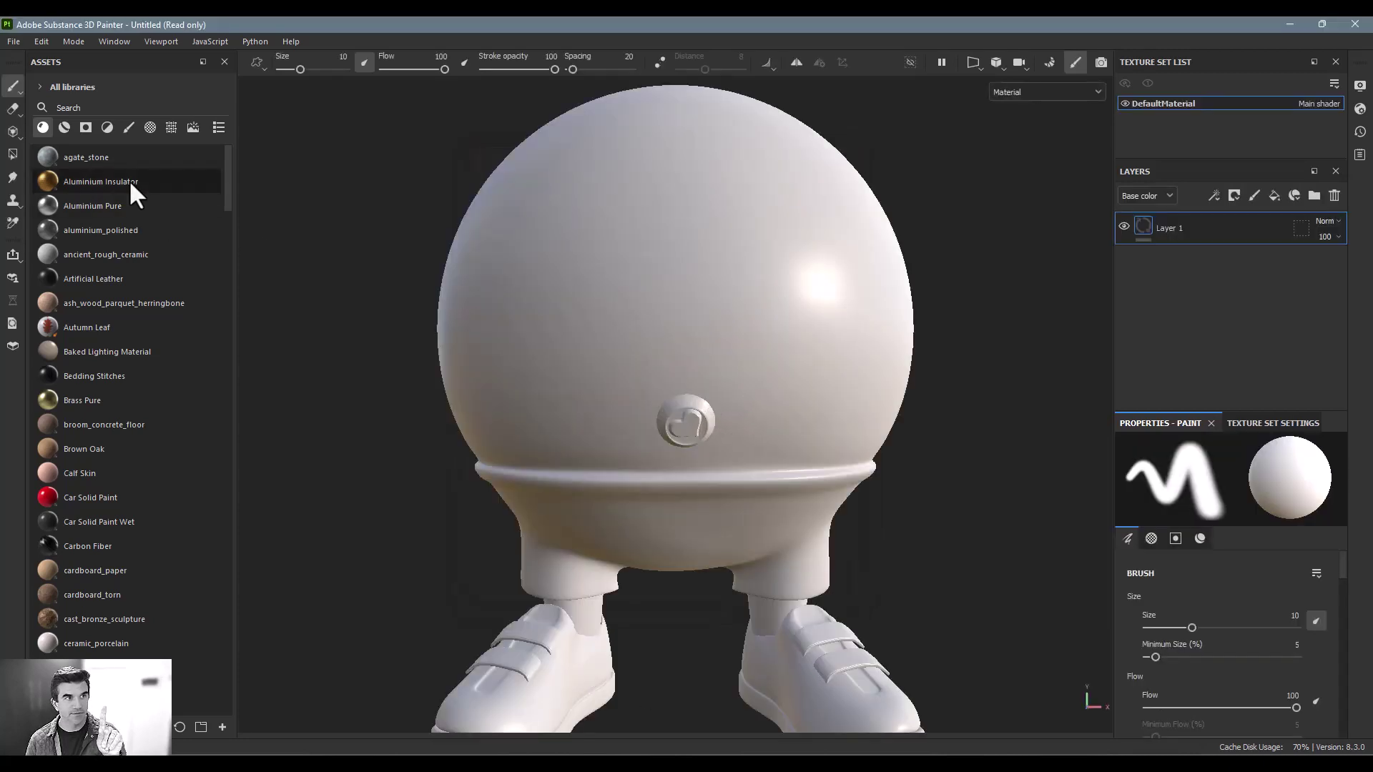
# Start setting up another new project with BallMan_high.fbx as its mesh file.
pyautogui.click(4, 40)
pyautogui.click(12, 51)
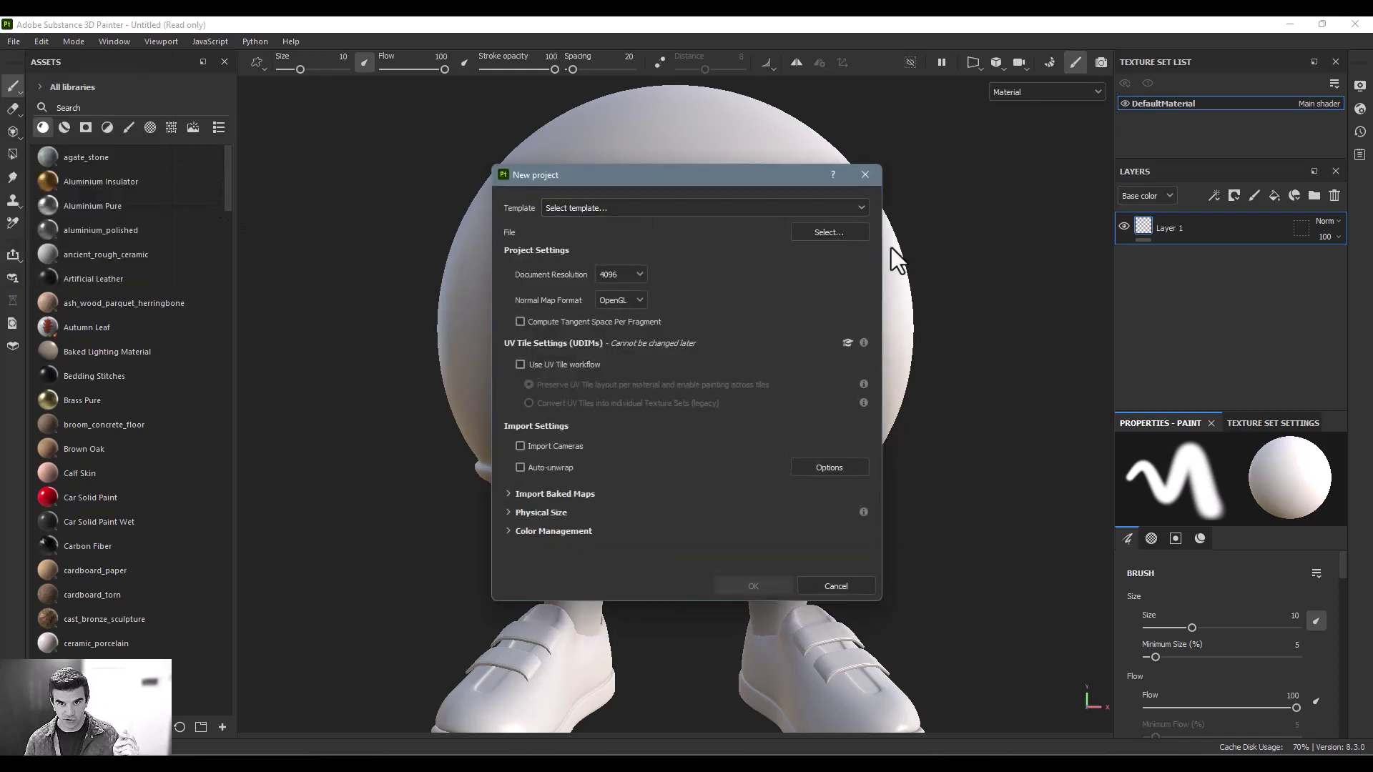
pyautogui.click(841, 234)
pyautogui.doubleClick(724, 276)
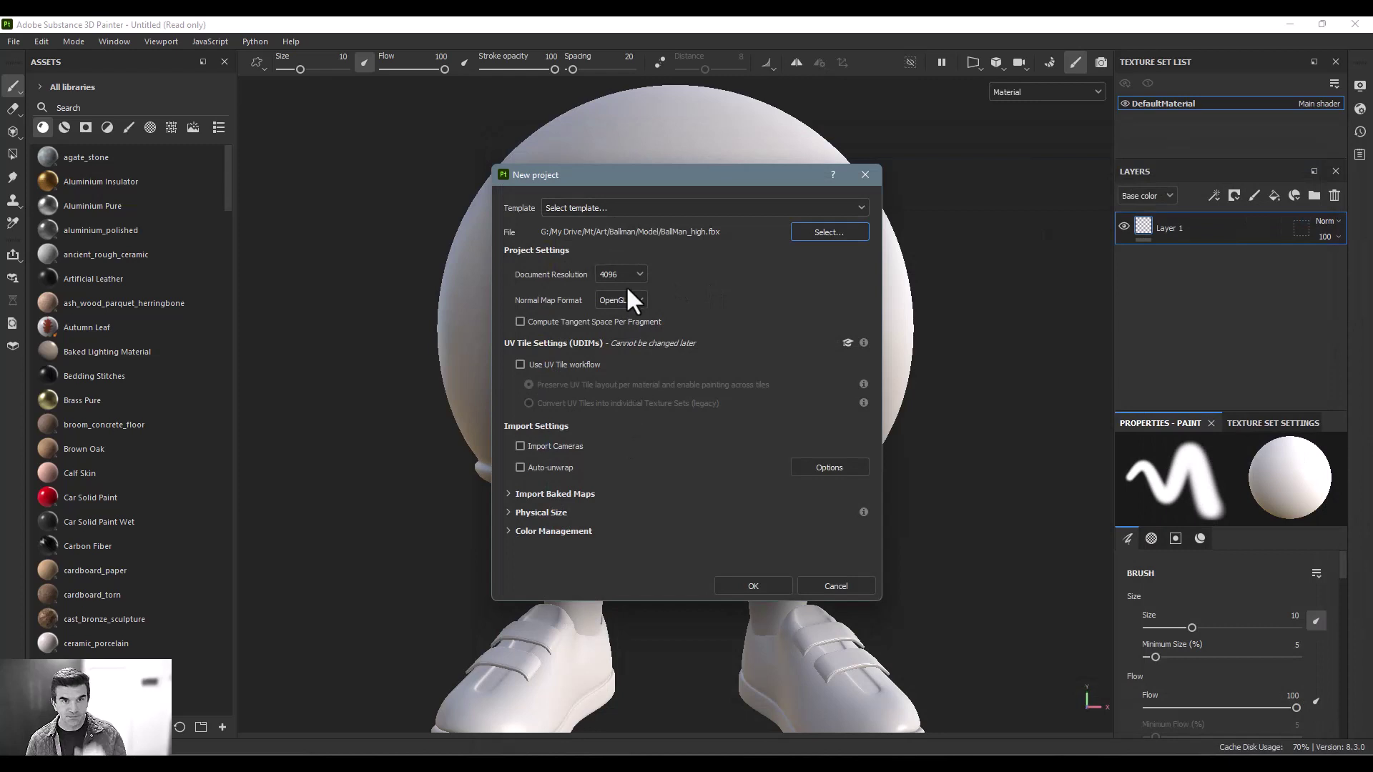
# Review the available templates, document resolutions and normal map formats for the new project.
pyautogui.click(585, 214)
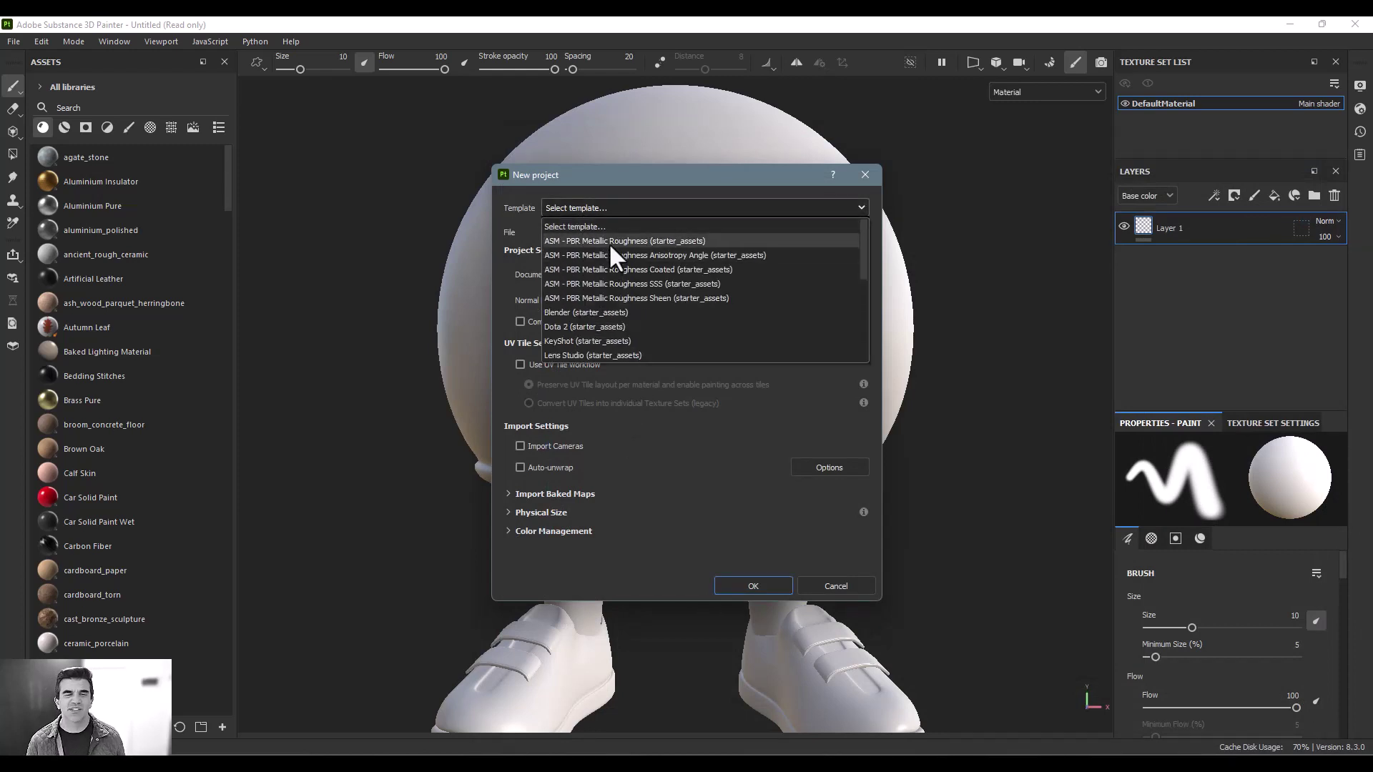
pyautogui.scroll(-1, 612, 241)
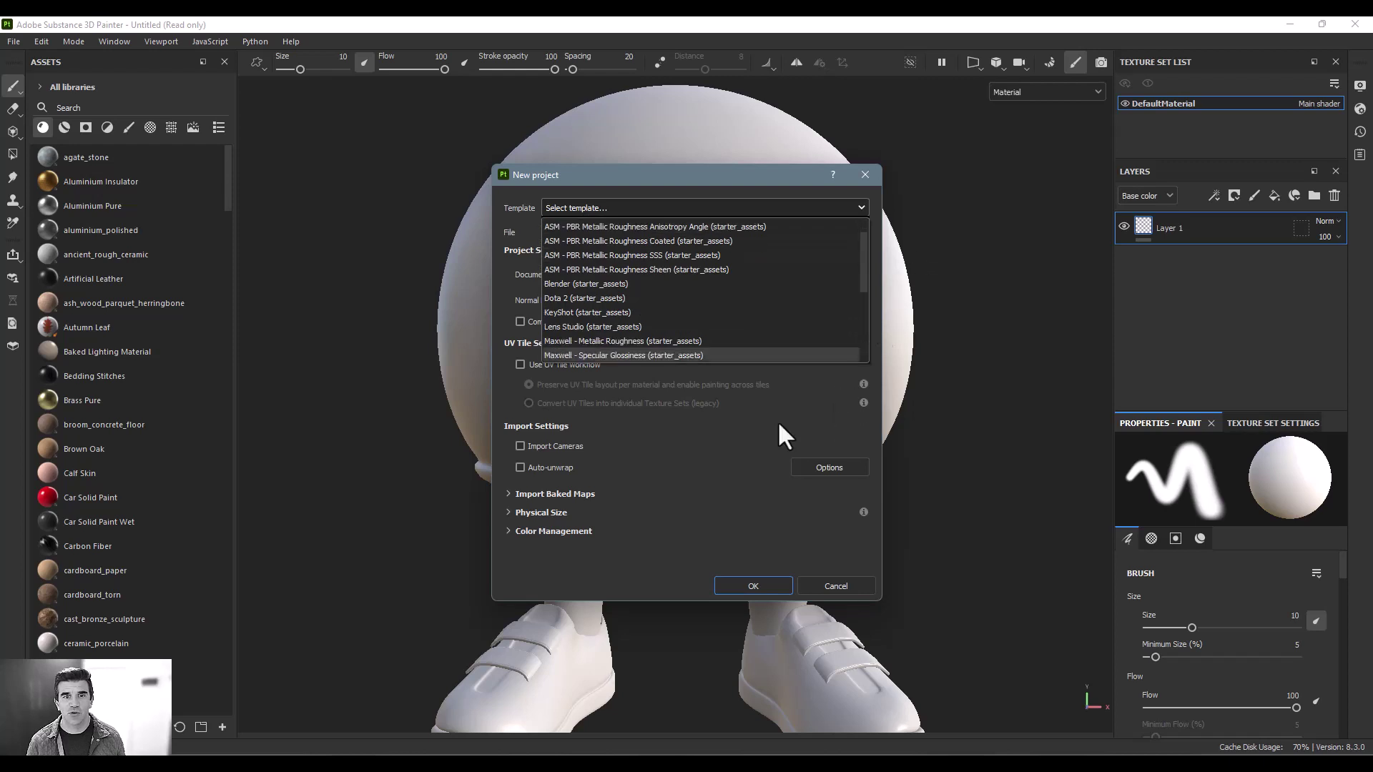
pyautogui.scroll(-1, 659, 293)
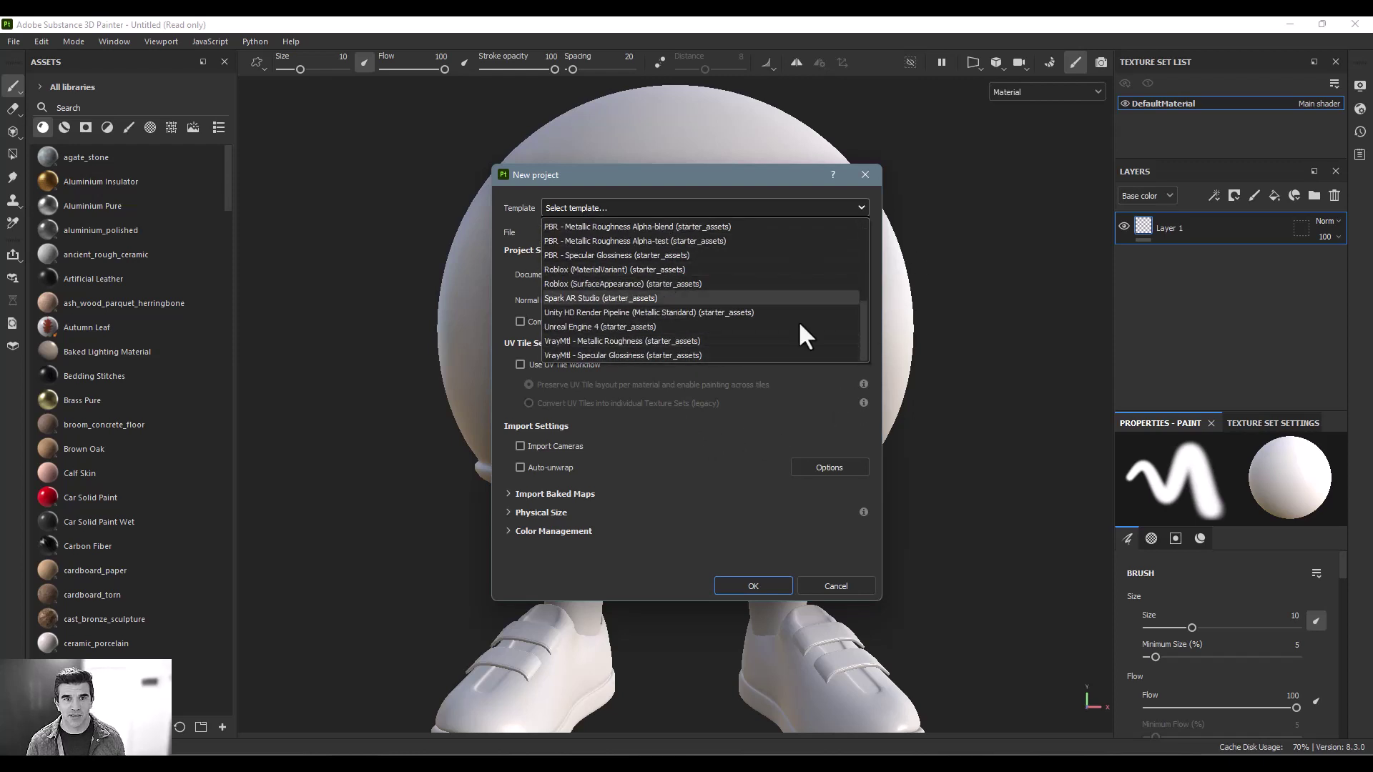
pyautogui.click(683, 461)
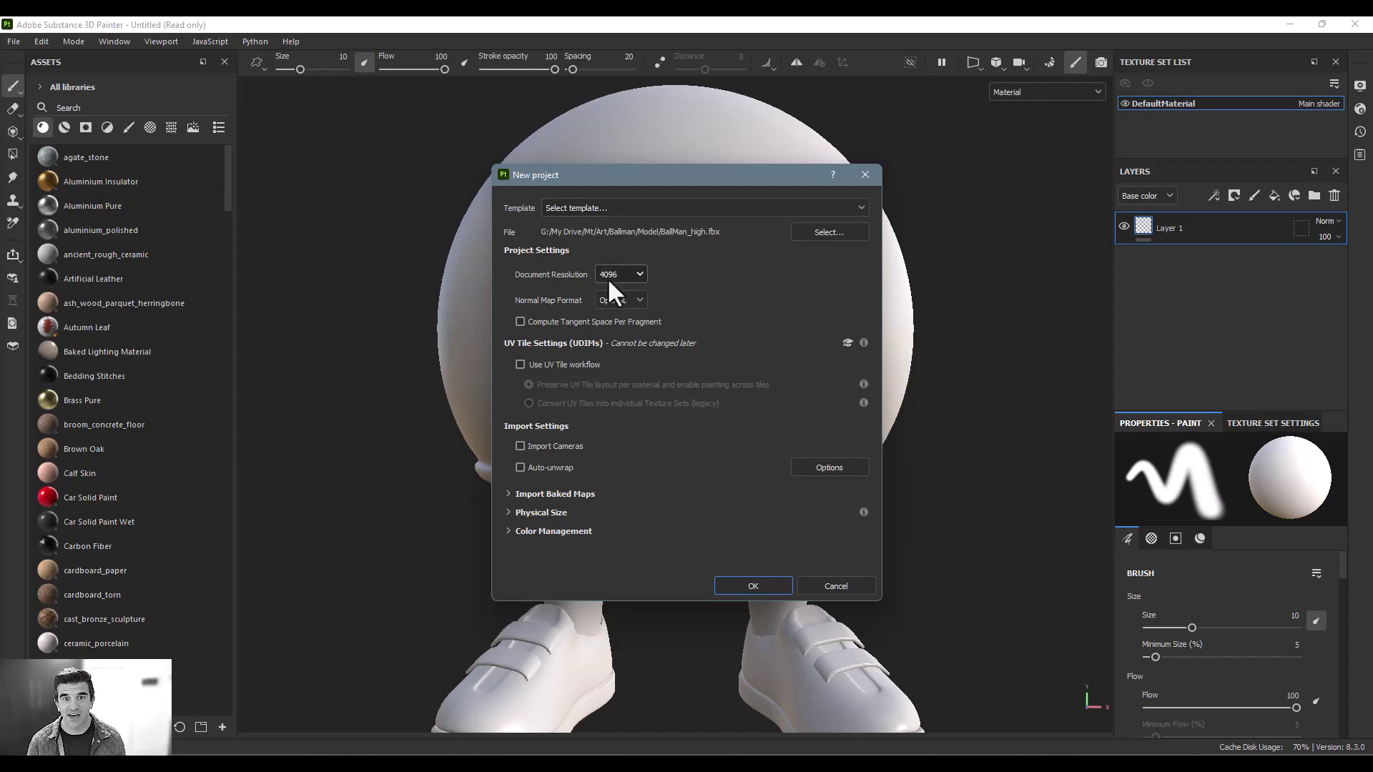
pyautogui.click(636, 276)
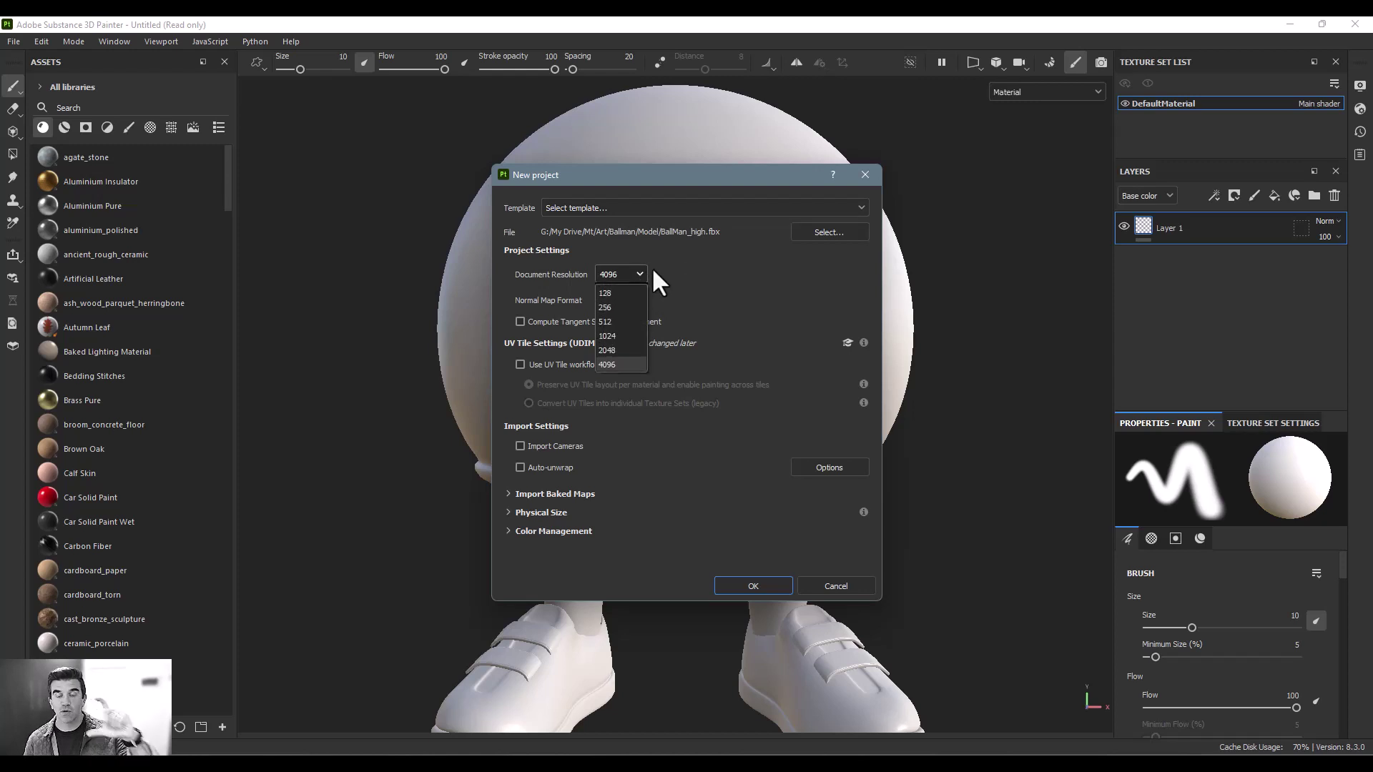
pyautogui.click(759, 275)
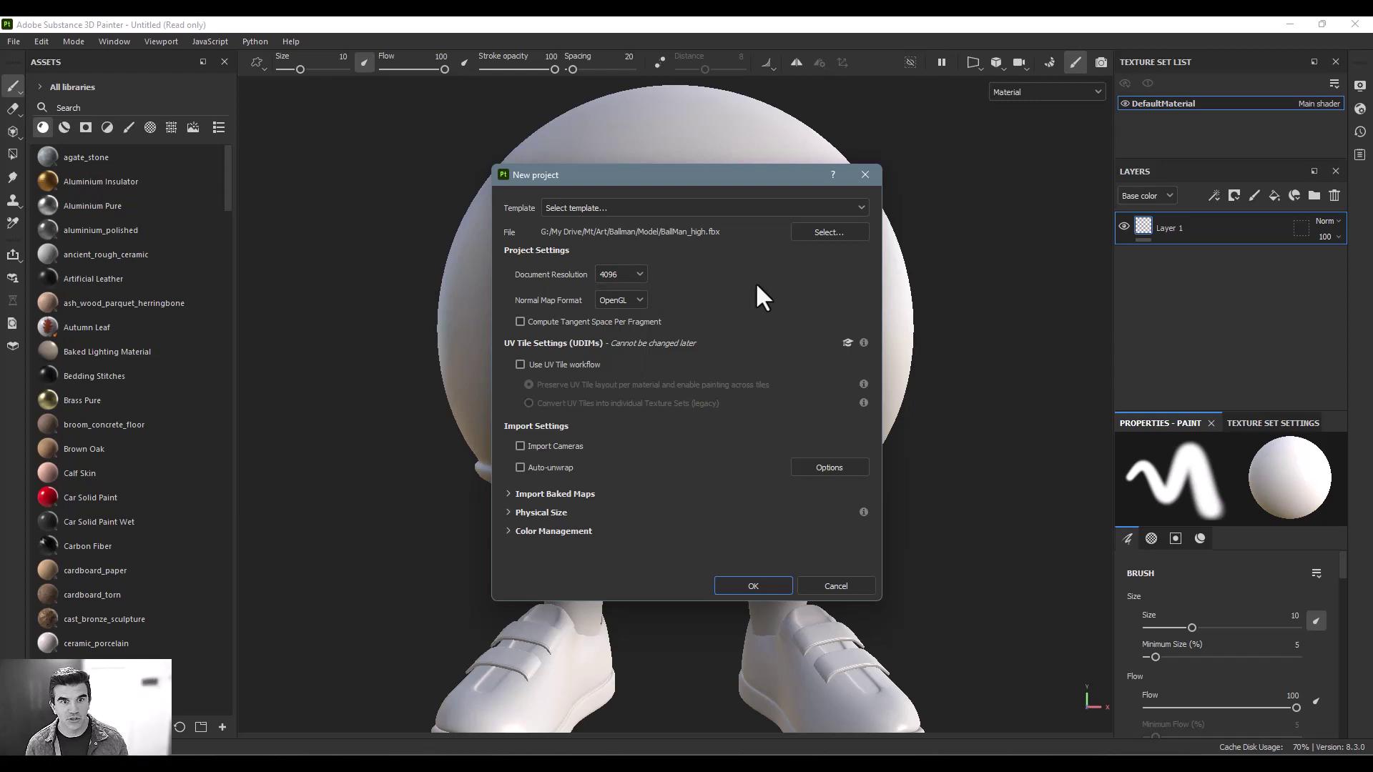
pyautogui.click(624, 314)
pyautogui.click(628, 301)
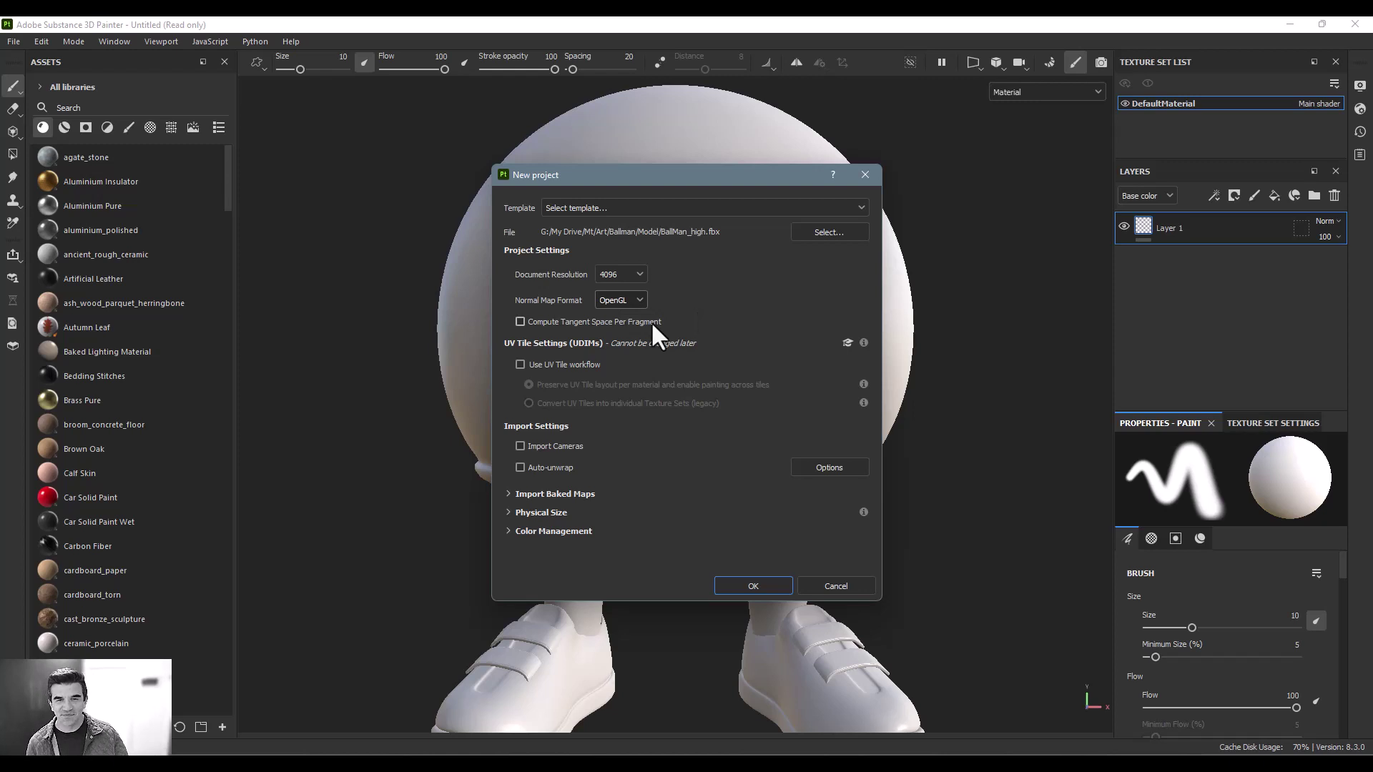
# Try the UV Tile workflow for the new project, then switch it off again.
pyautogui.click(520, 366)
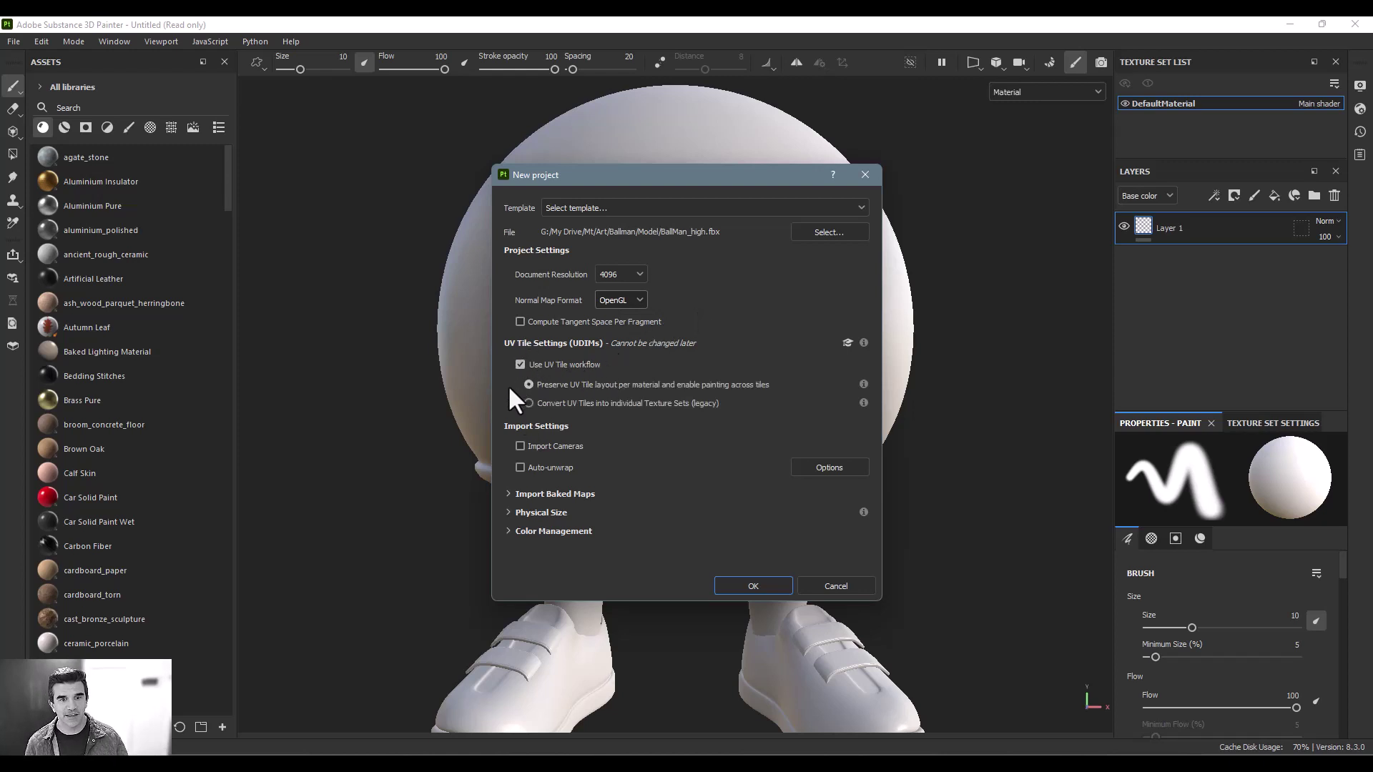
pyautogui.click(520, 364)
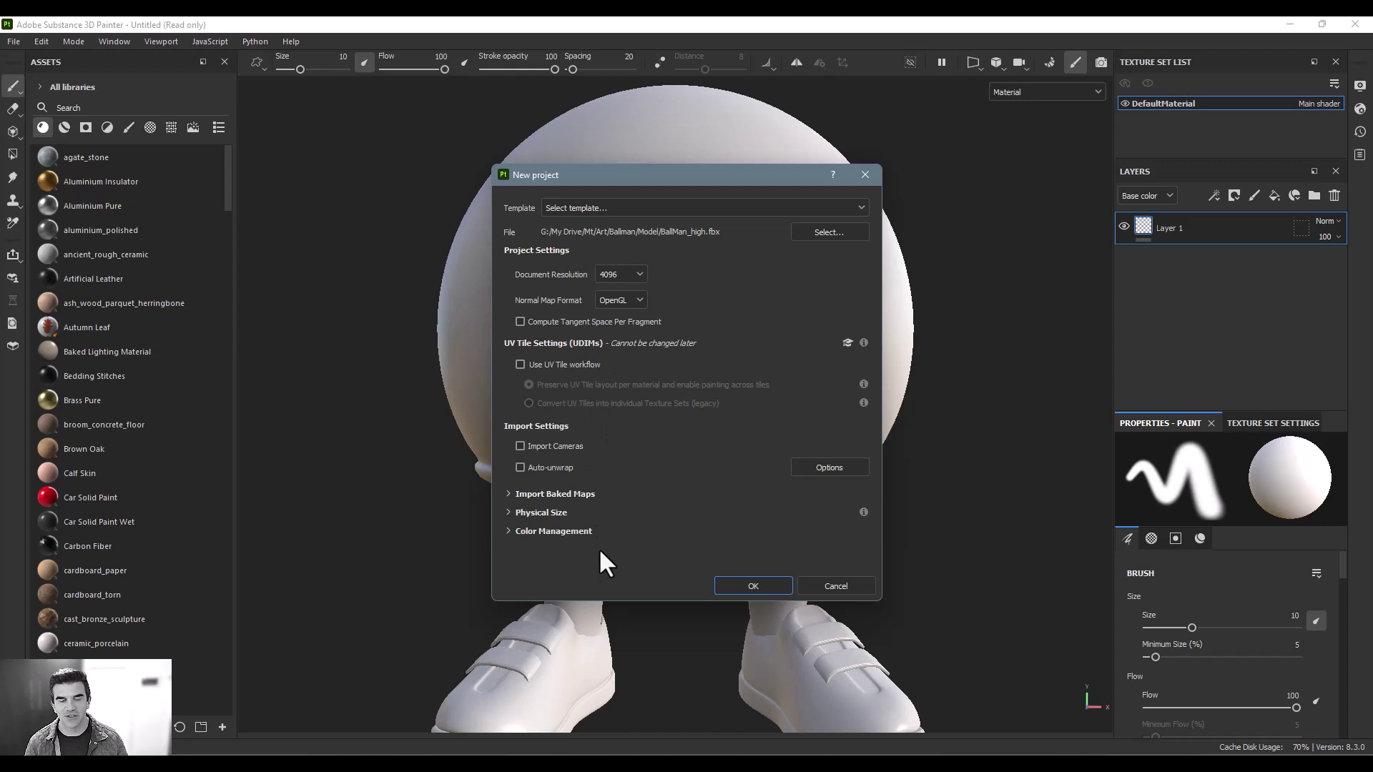
# Try the Auto-unwrap import setting, review its unwrap options without changing them, and switch it off again.
pyautogui.click(520, 445)
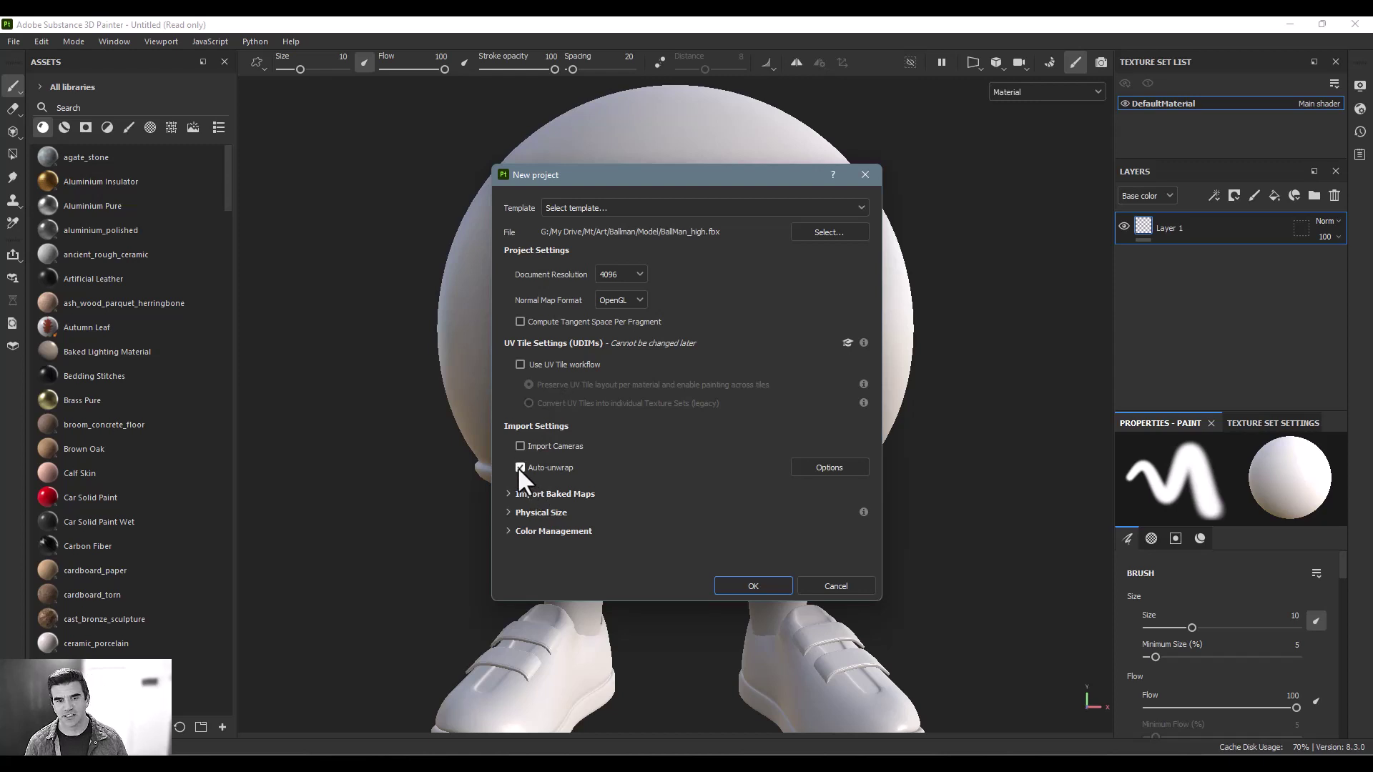
pyautogui.click(827, 466)
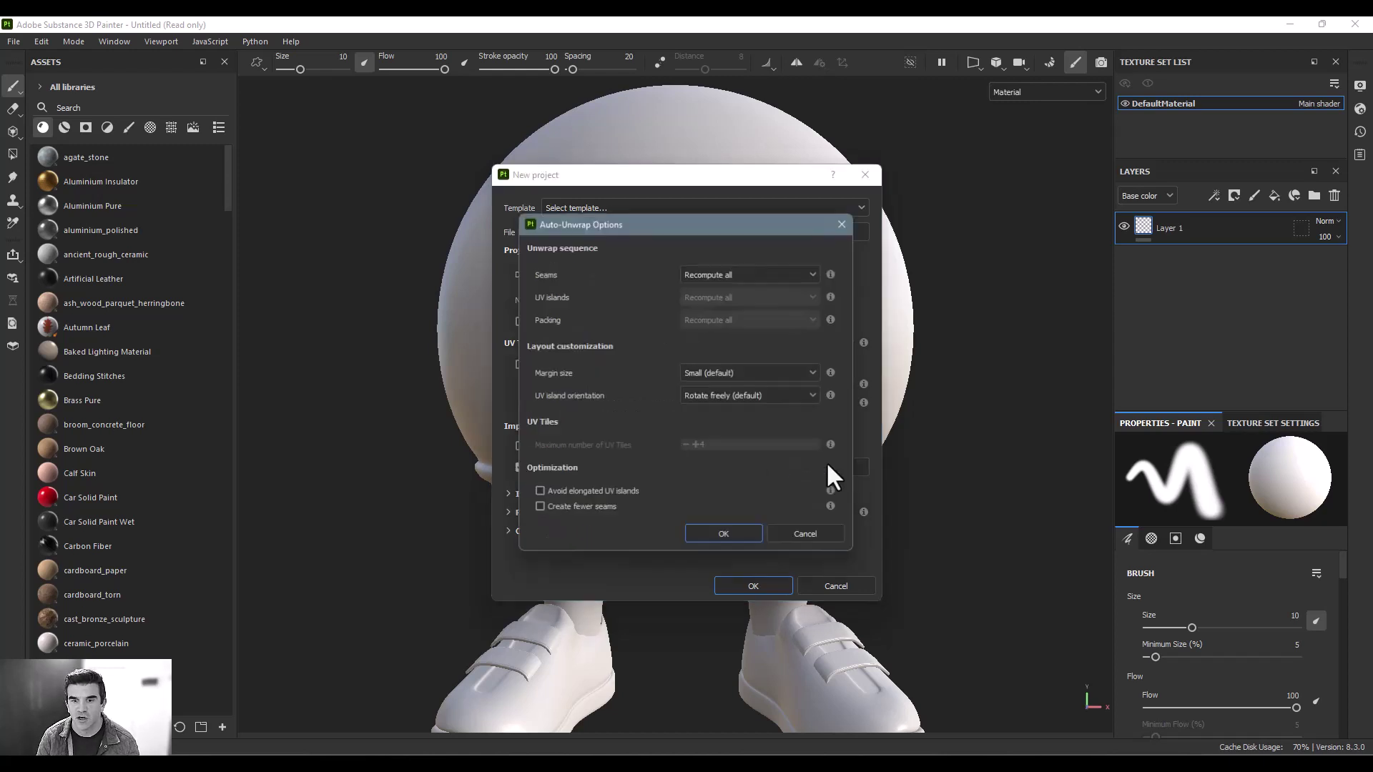
pyautogui.click(801, 534)
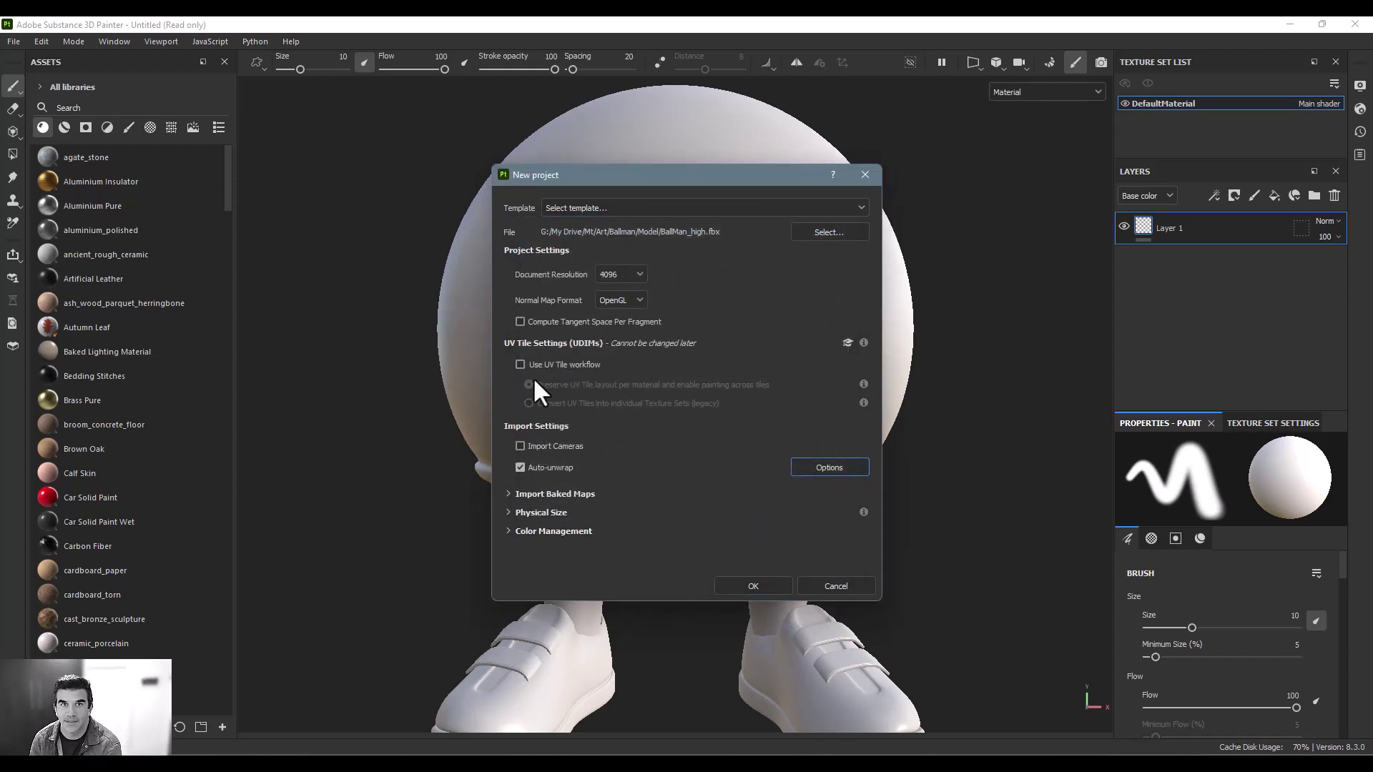
pyautogui.click(520, 468)
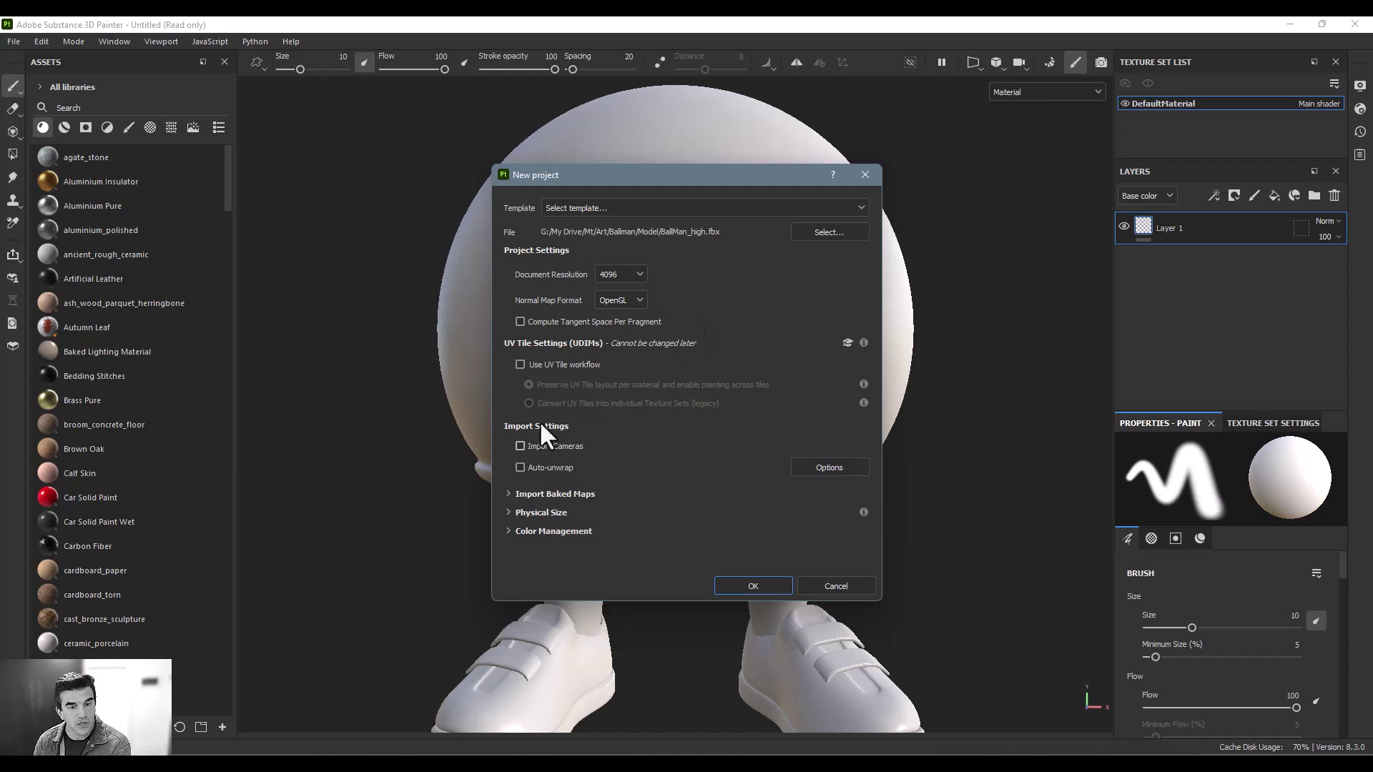
# Review the Import Baked Maps and Physical Size settings of the new project.
pyautogui.click(509, 494)
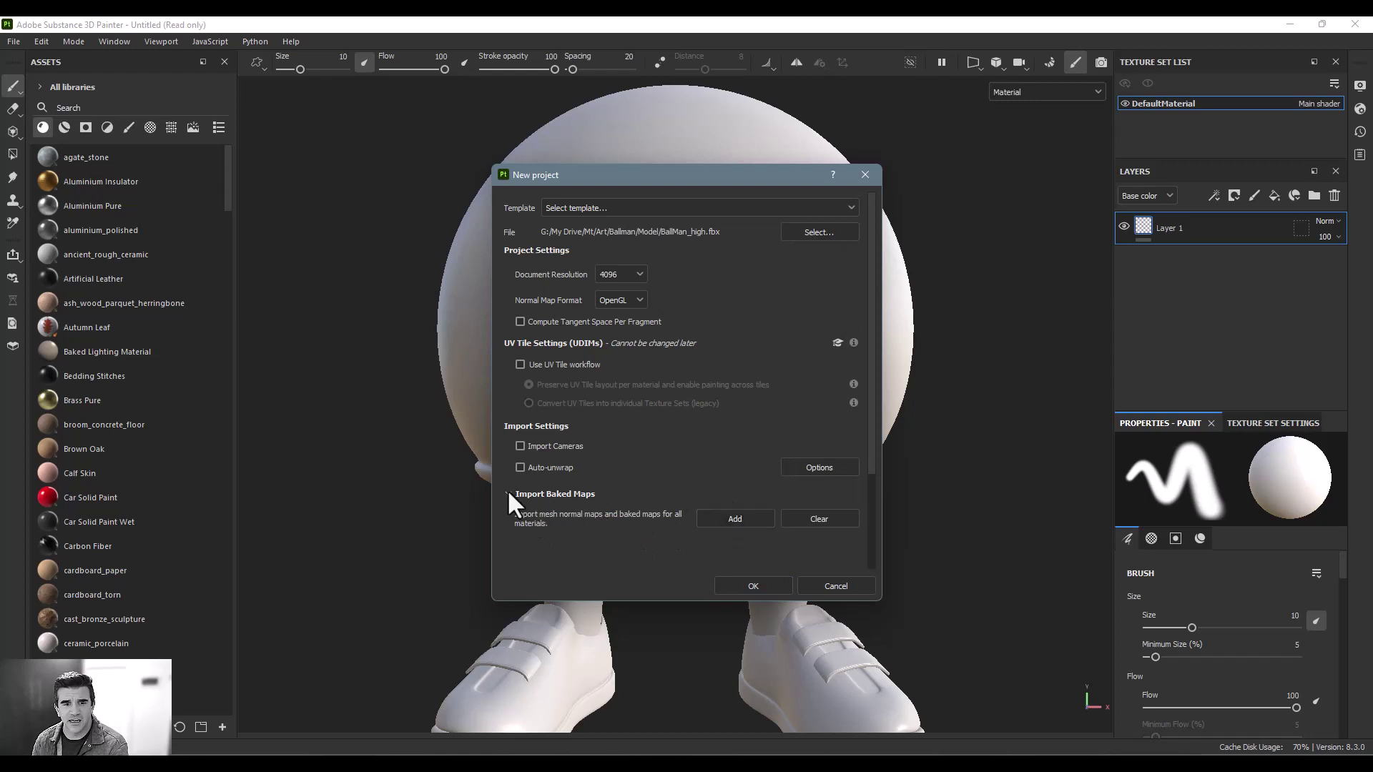
pyautogui.click(508, 492)
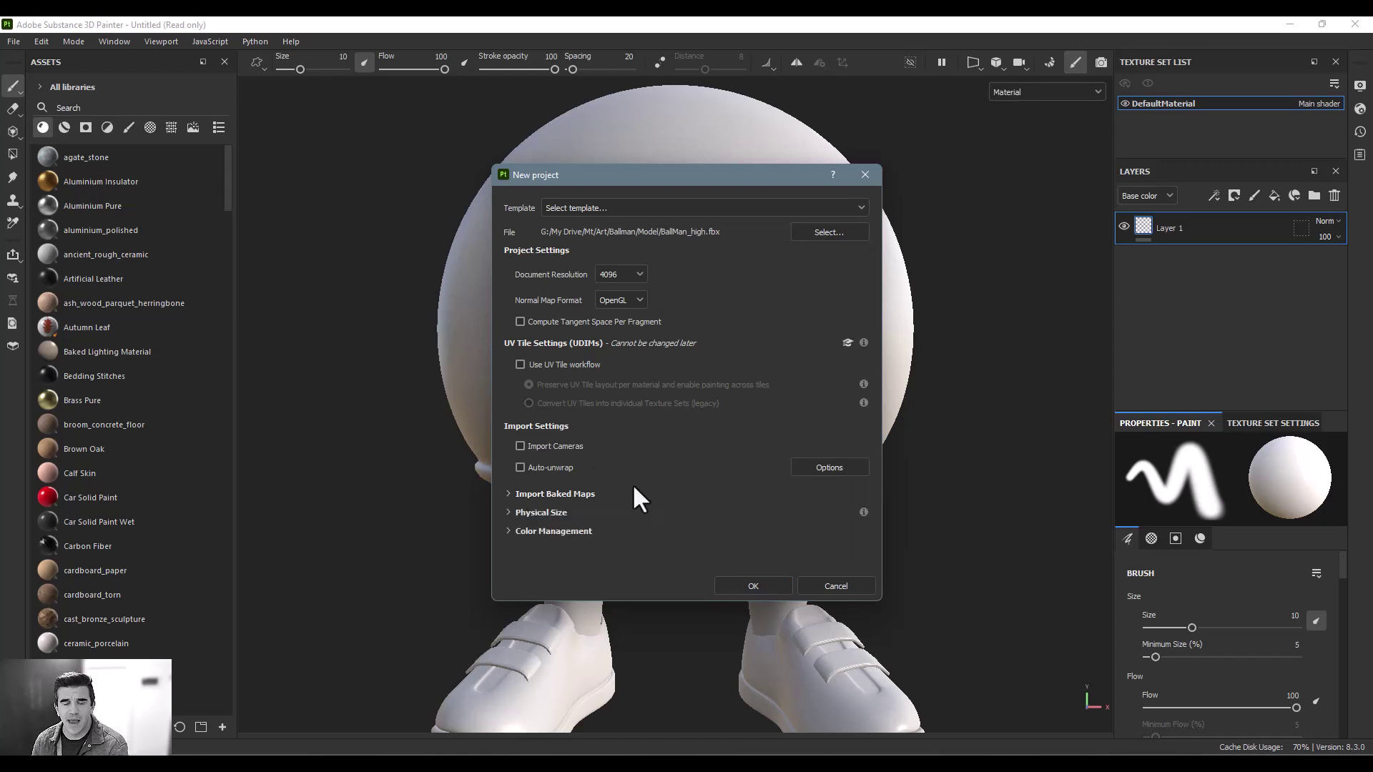
pyautogui.click(509, 512)
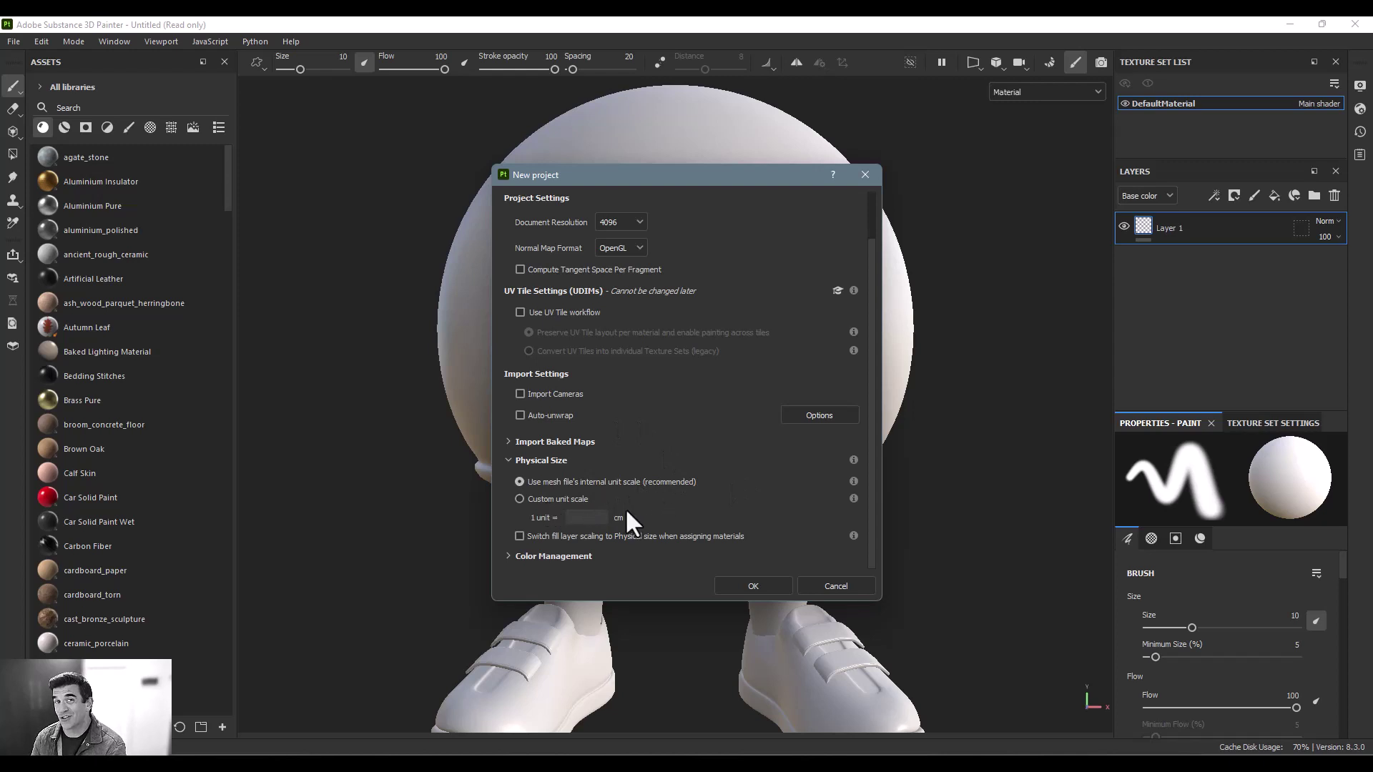
pyautogui.click(508, 460)
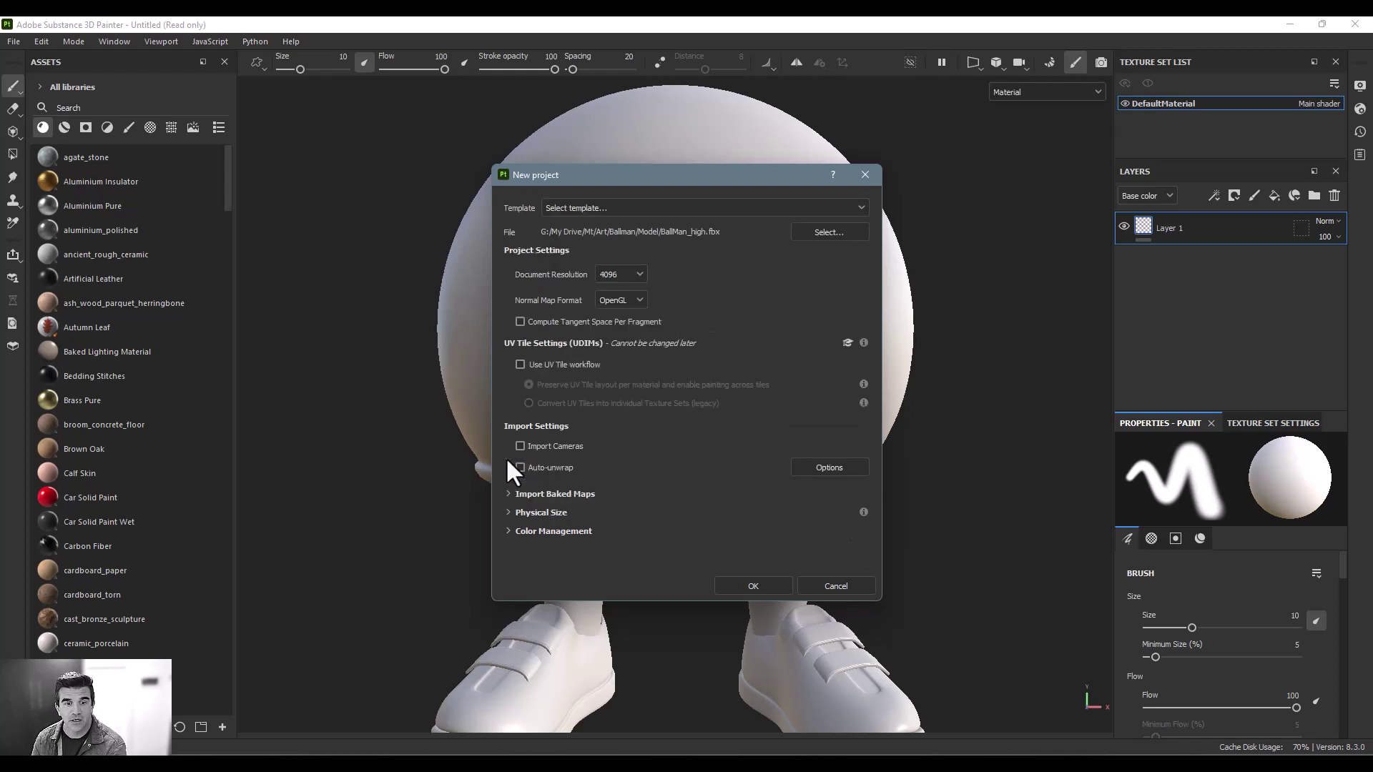
# Try OpenColorIO as the new project's color management, then return it to Legacy.
pyautogui.click(507, 530)
pyautogui.scroll(-2, 558, 519)
pyautogui.click(715, 484)
pyautogui.click(722, 526)
pyautogui.click(733, 482)
pyautogui.click(737, 519)
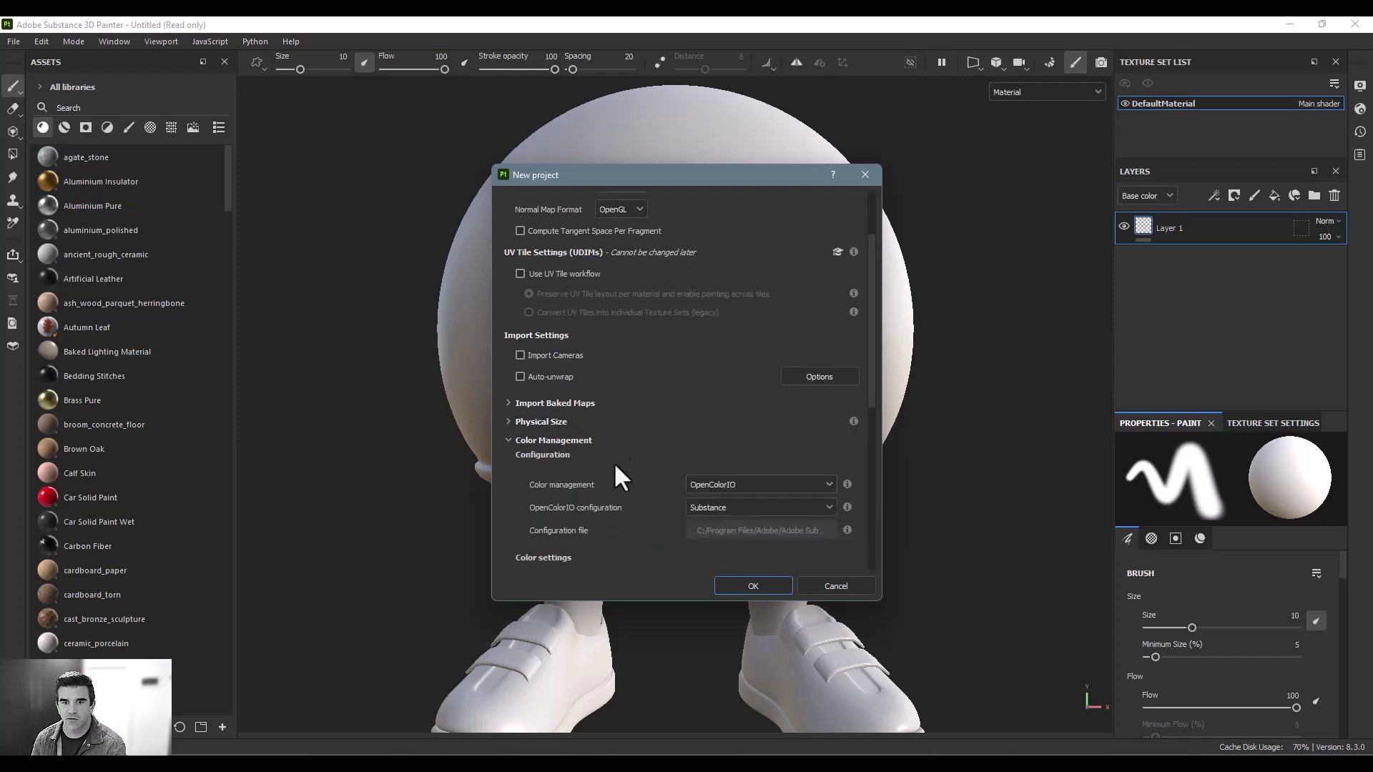
pyautogui.click(744, 485)
pyautogui.click(715, 500)
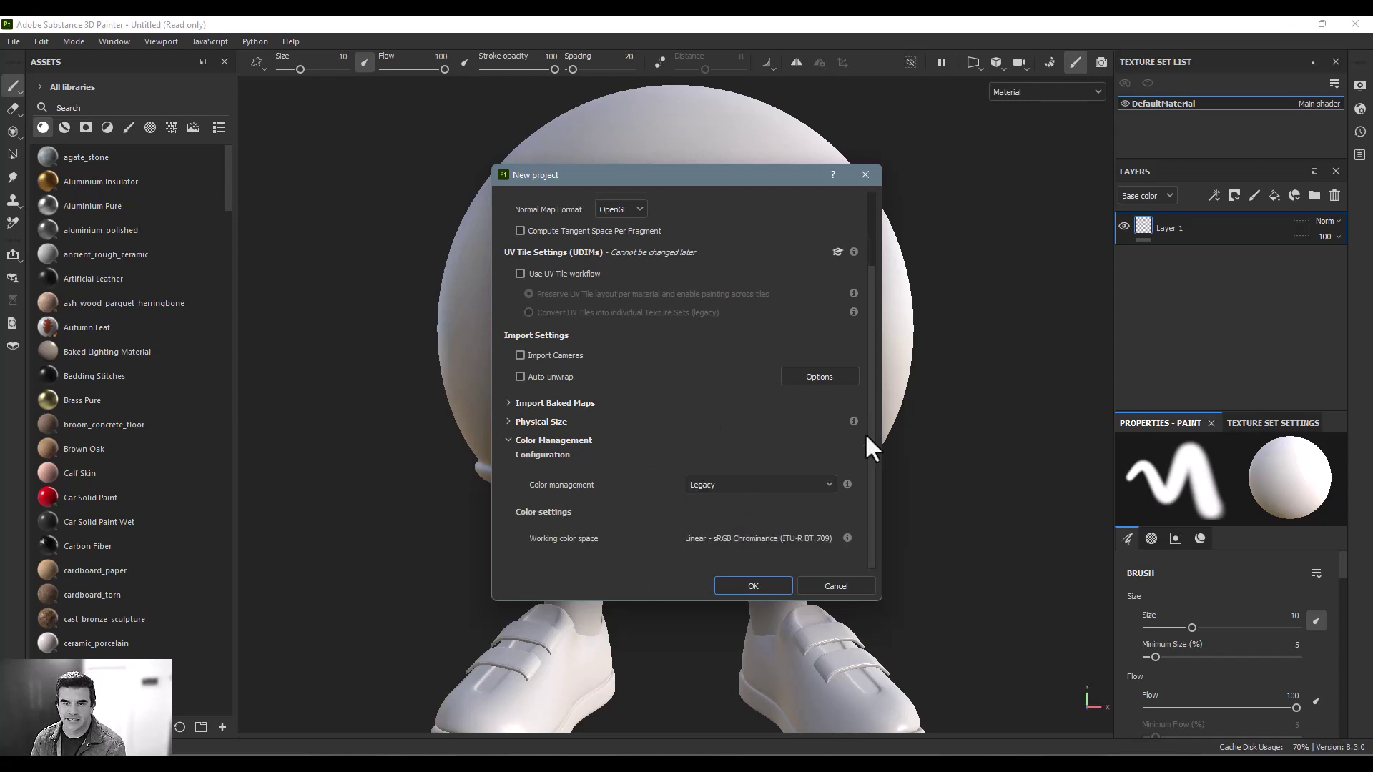
pyautogui.scroll(2, 658, 537)
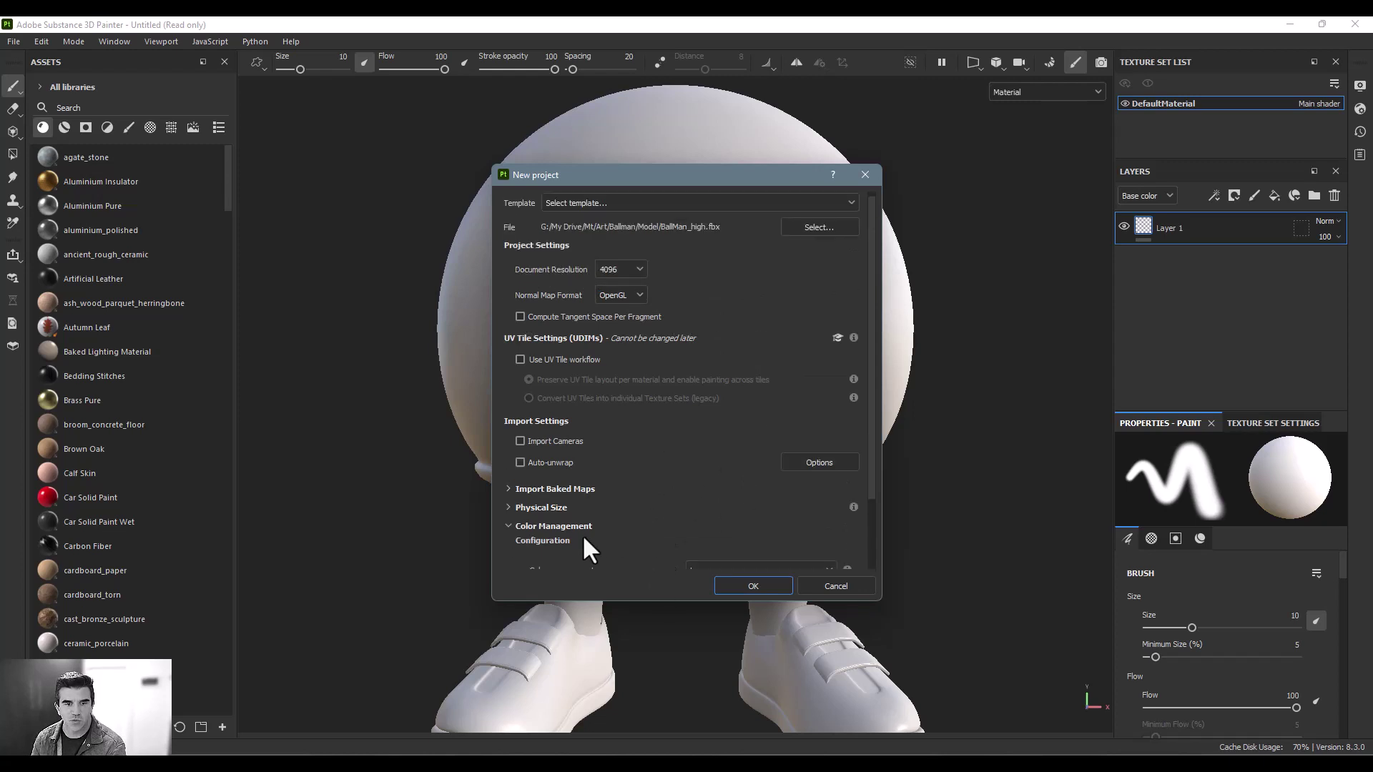
pyautogui.click(512, 526)
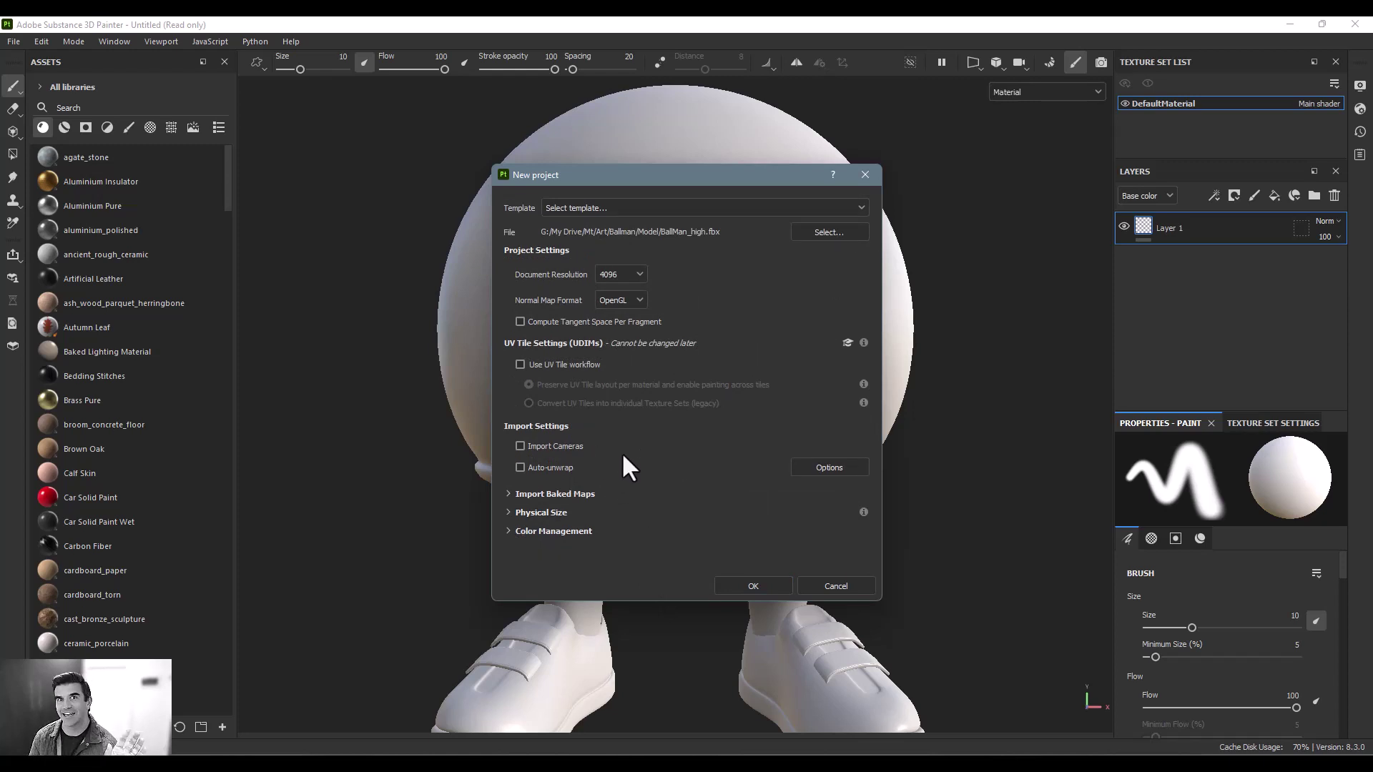
# Choose BallMan_high.fbx as the mesh file again and create the project at 4096 resolution with OpenGL normals.
pyautogui.click(828, 231)
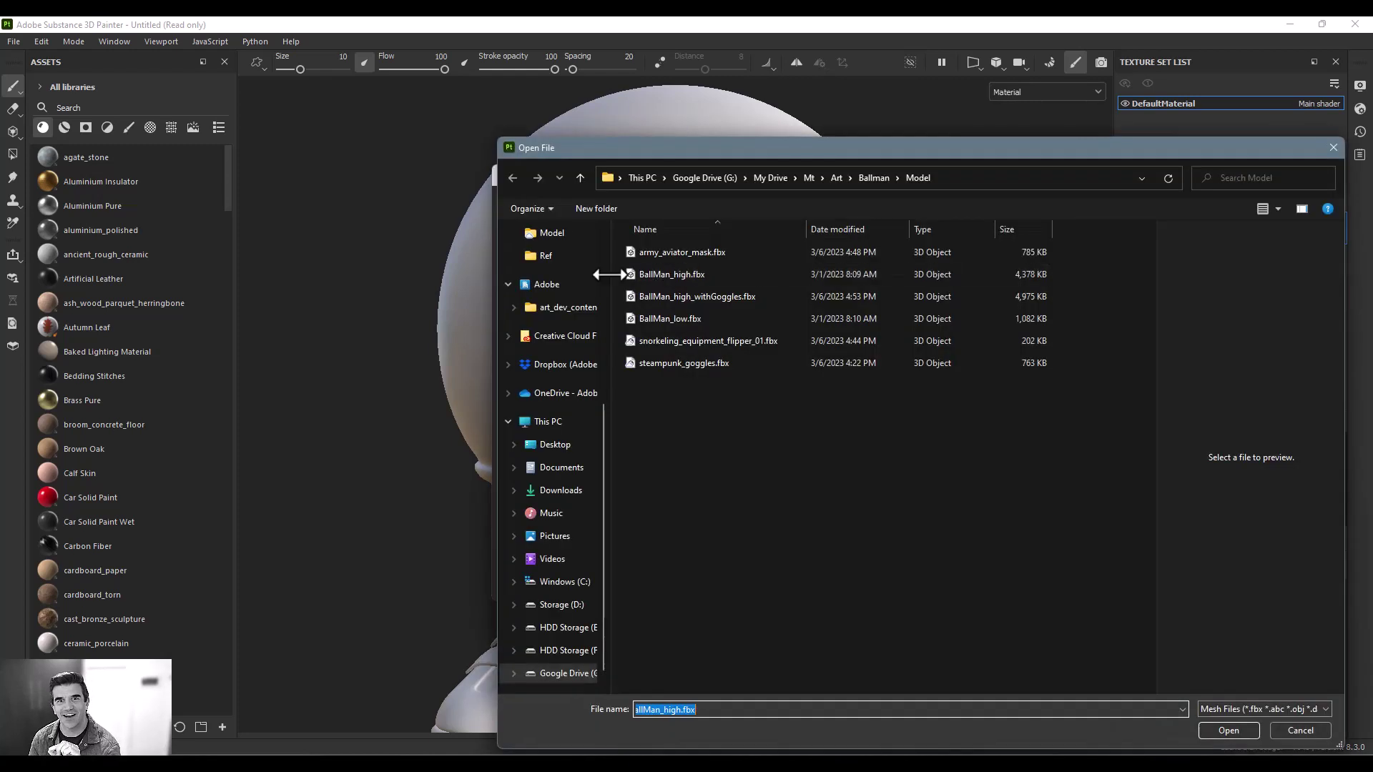
pyautogui.doubleClick(673, 276)
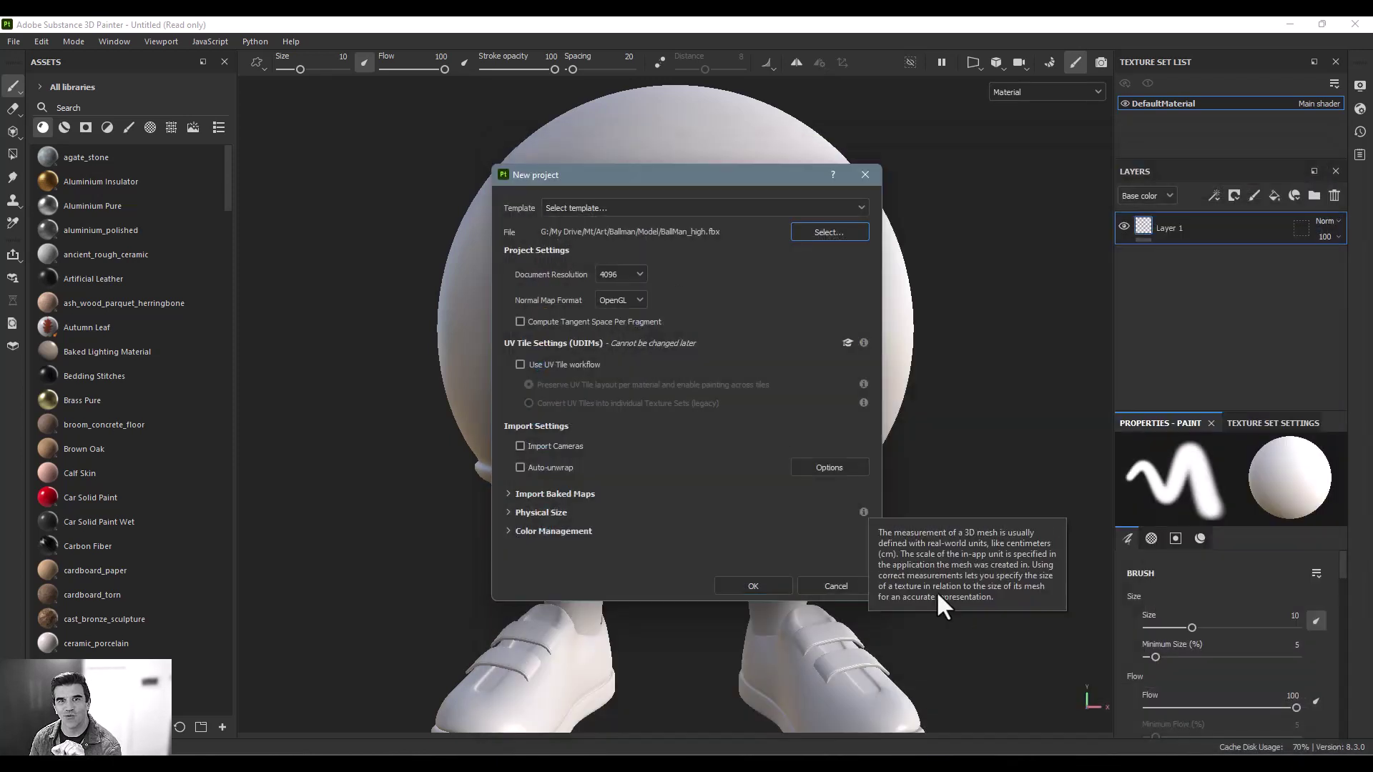
pyautogui.click(775, 591)
pyautogui.click(650, 418)
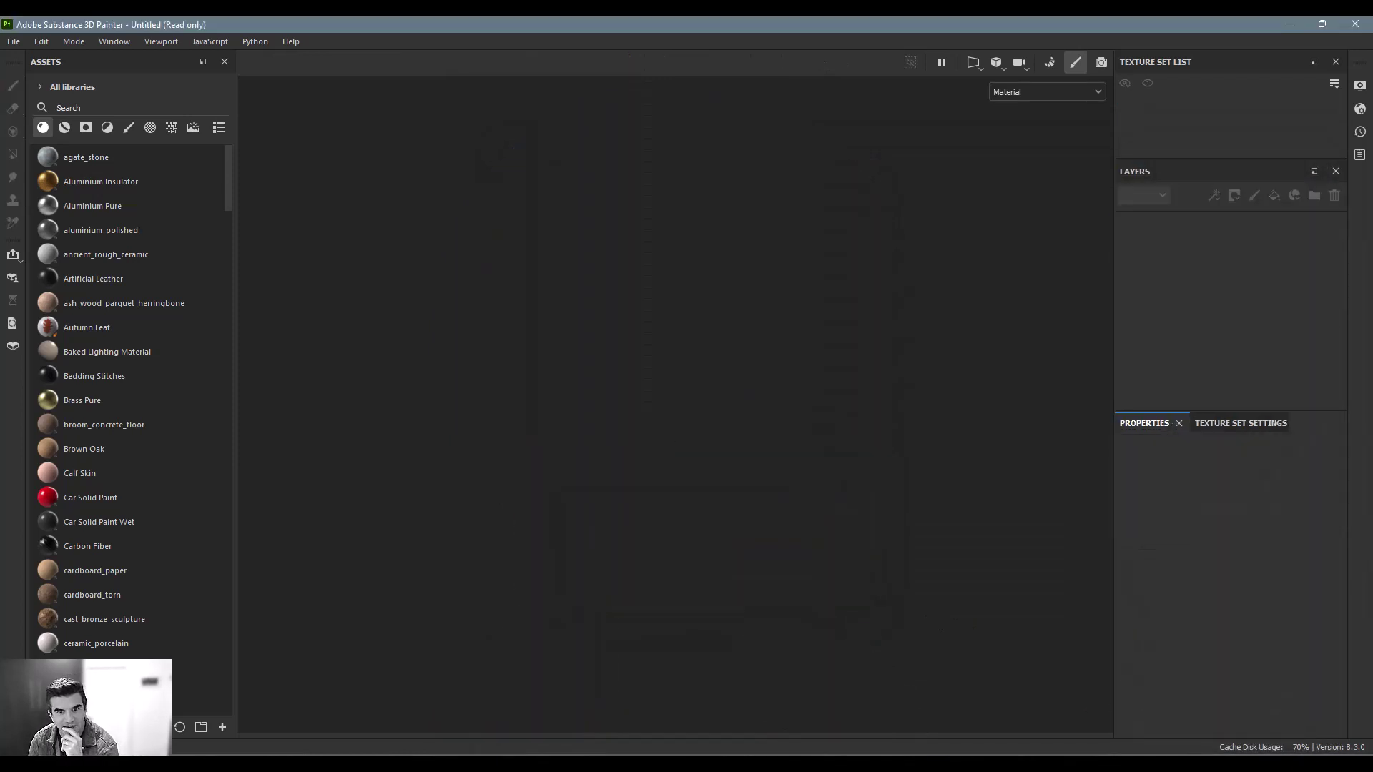
pyautogui.moveTo(908, 374)
pyautogui.keyDown('alt'); pyautogui.mouseDown()
pyautogui.moveTo(889, 343)
pyautogui.moveTo(572, 365)
pyautogui.mouseUp(); pyautogui.keyUp('alt')
pyautogui.moveTo(714, 356)
pyautogui.keyDown('alt'); pyautogui.mouseDown()
pyautogui.moveTo(751, 368)
pyautogui.moveTo(717, 298)
pyautogui.moveTo(650, 389)
pyautogui.moveTo(849, 463)
pyautogui.moveTo(943, 362)
pyautogui.moveTo(748, 315)
pyautogui.moveTo(689, 383)
pyautogui.moveTo(843, 401)
pyautogui.moveTo(984, 361)
pyautogui.moveTo(803, 298)
pyautogui.moveTo(691, 332)
pyautogui.mouseUp(); pyautogui.keyUp('alt')
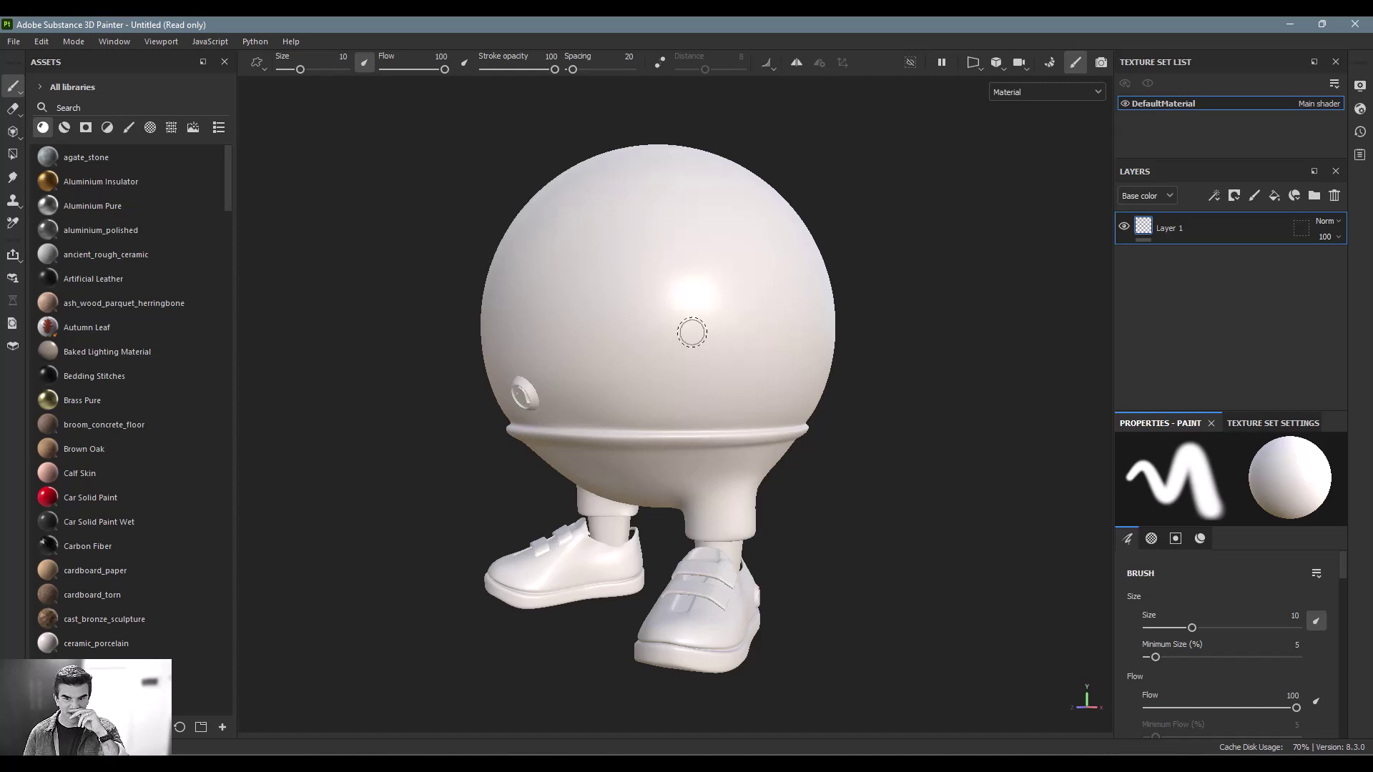
pyautogui.keyDown('alt'); pyautogui.moveTo(692, 331); pyautogui.dragTo(767, 271); pyautogui.keyUp('alt')
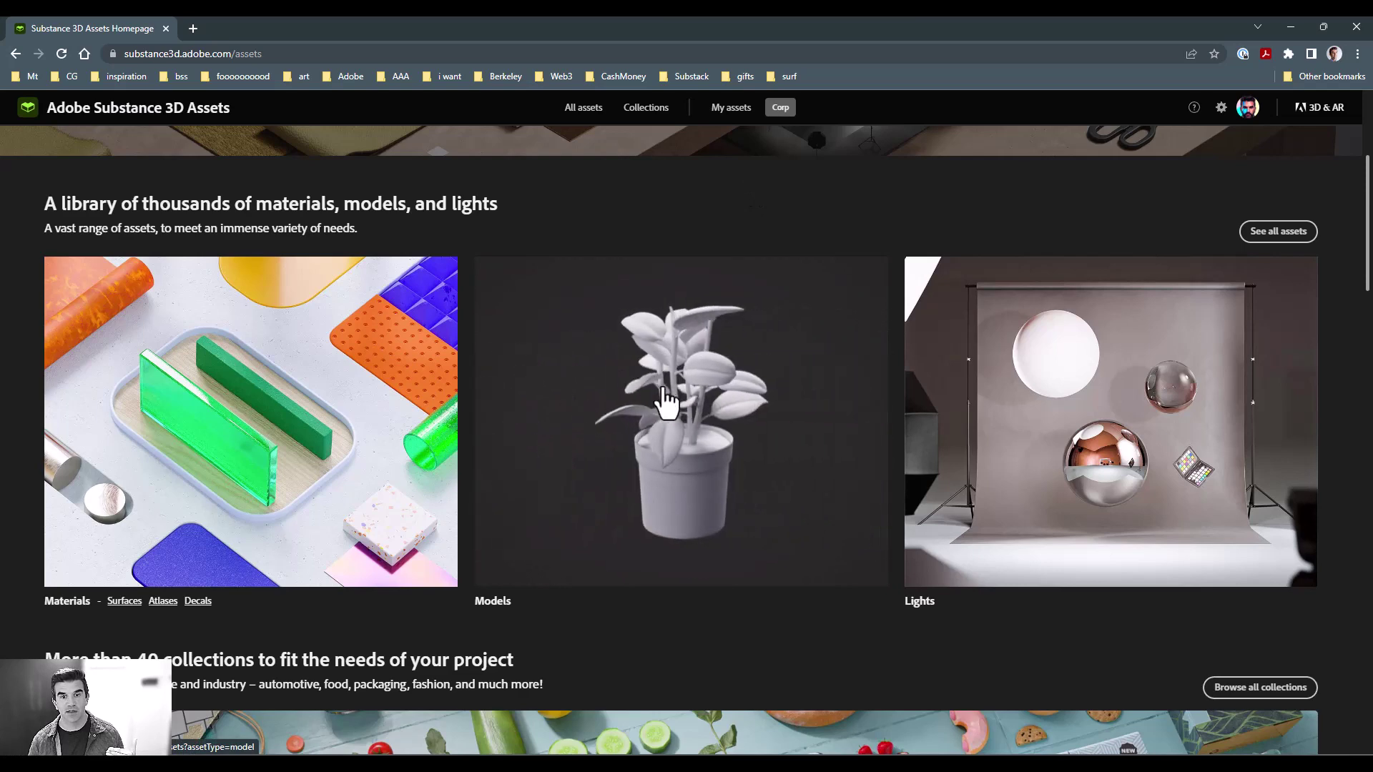
# Browse the Models category on the Adobe Substance 3D Assets site, then switch back to Substance 3D Painter.
pyautogui.click(667, 397)
pyautogui.scroll(-3, 666, 313)
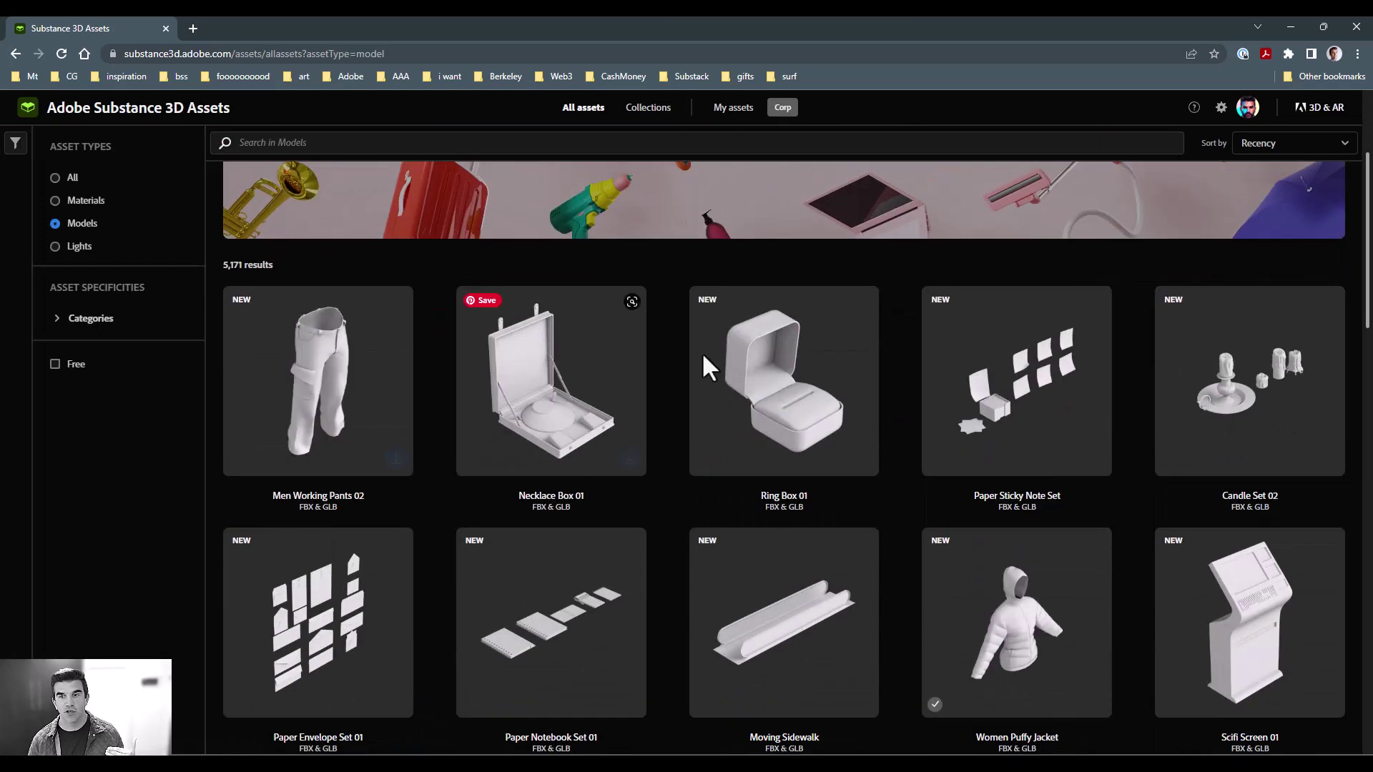
pyautogui.scroll(-4, 858, 393)
pyautogui.scroll(-4, 645, 374)
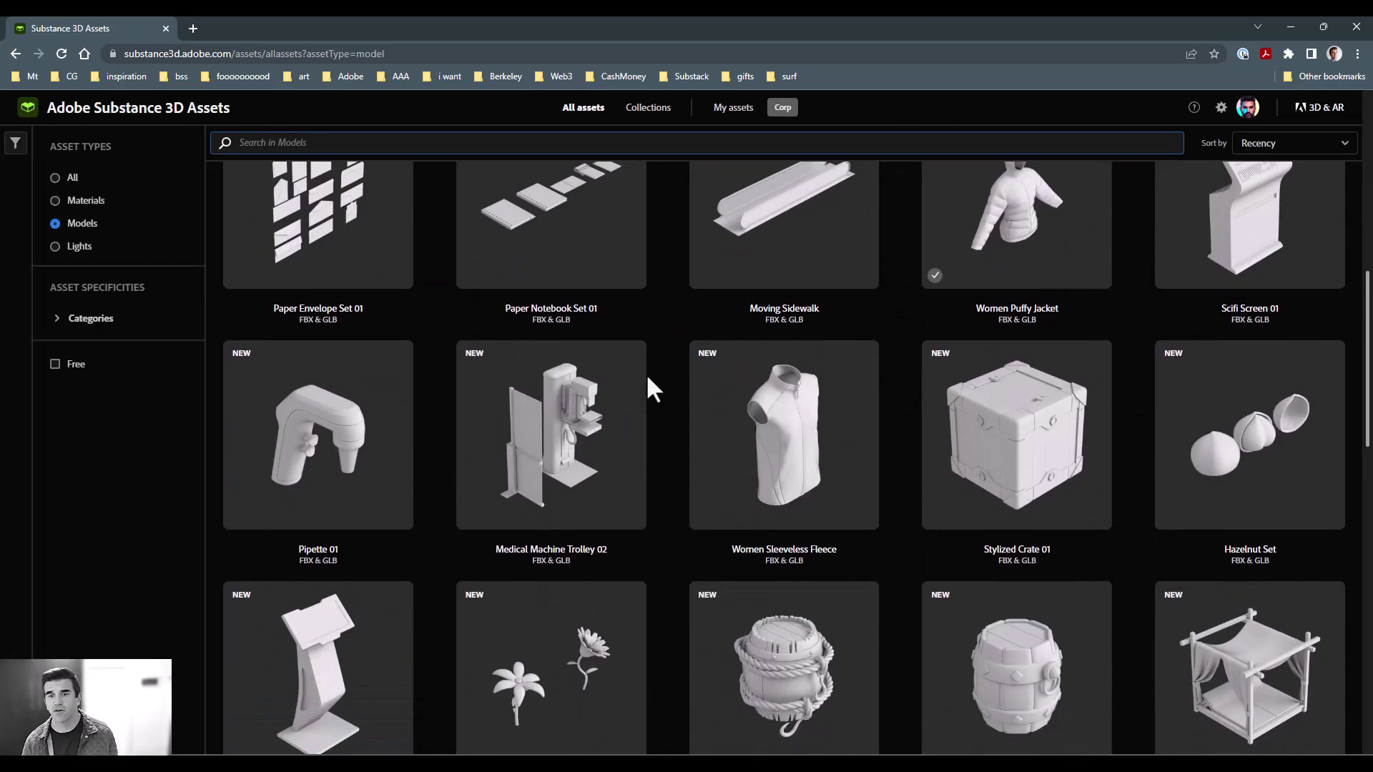
pyautogui.scroll(-6, 623, 373)
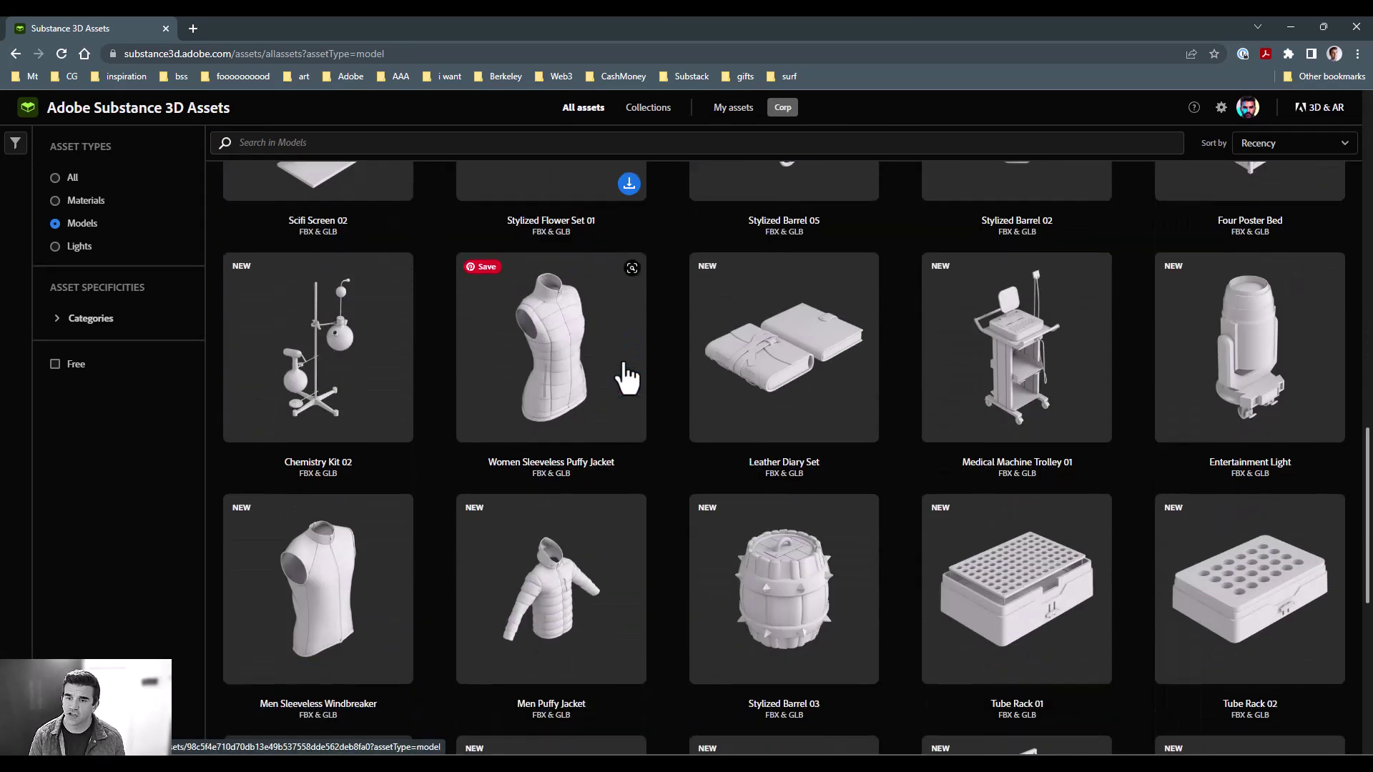
pyautogui.scroll(-3, 856, 354)
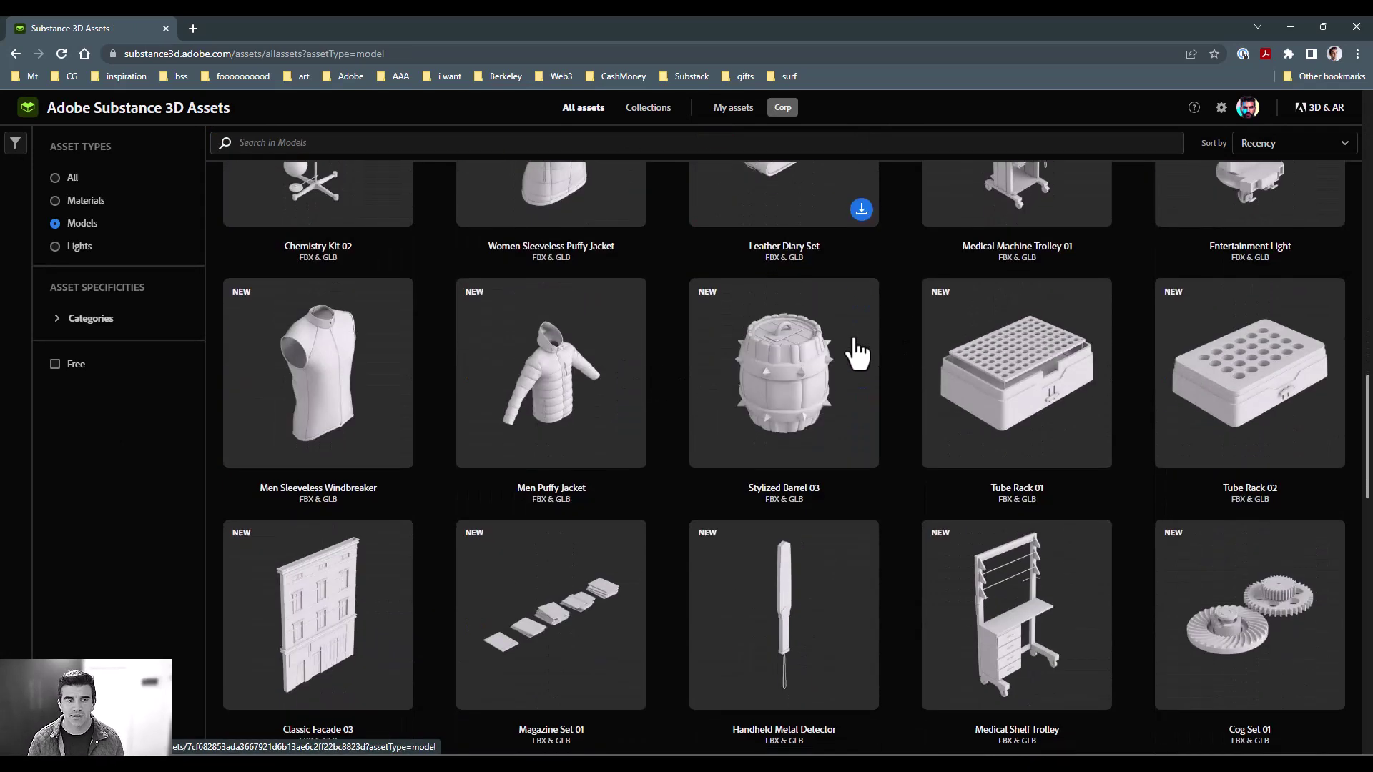
pyautogui.scroll(-4, 737, 429)
pyautogui.scroll(3, 844, 336)
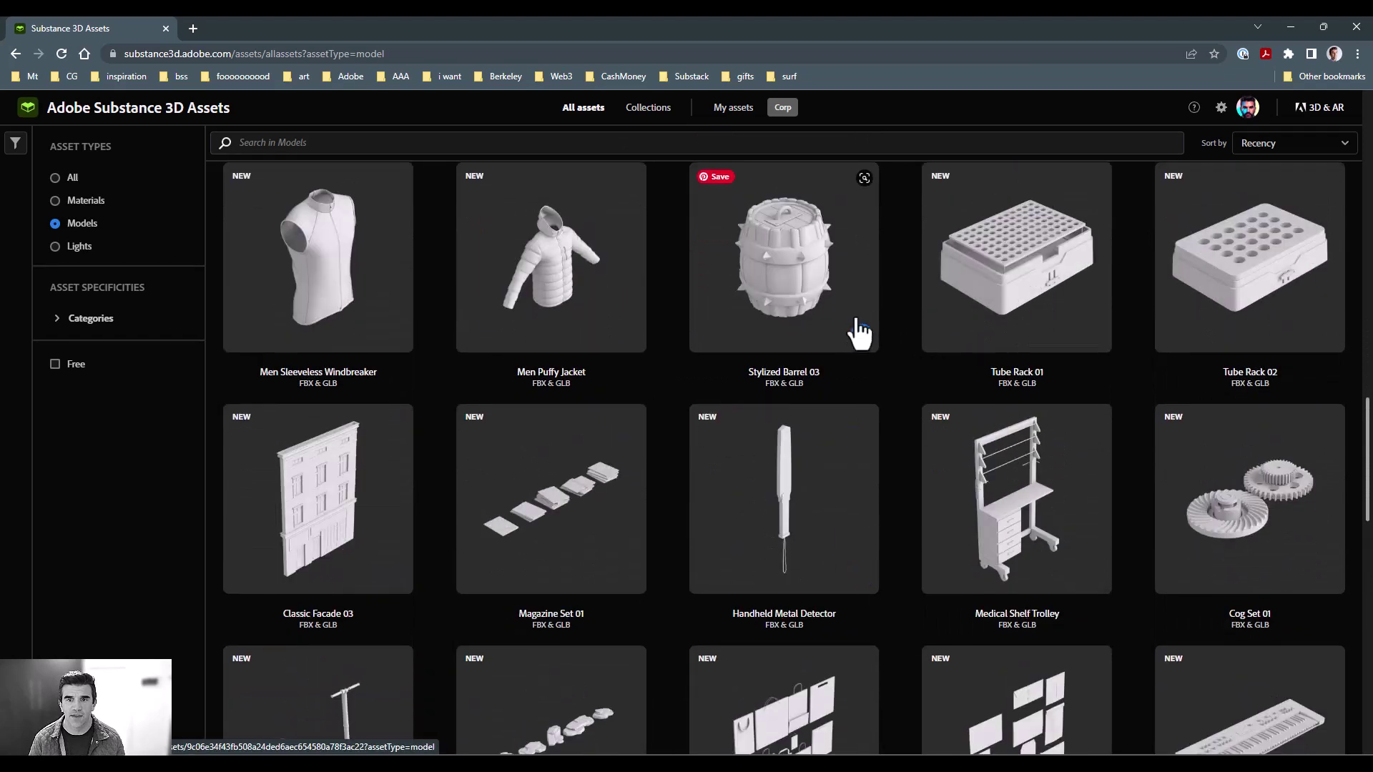
pyautogui.scroll(-4, 863, 445)
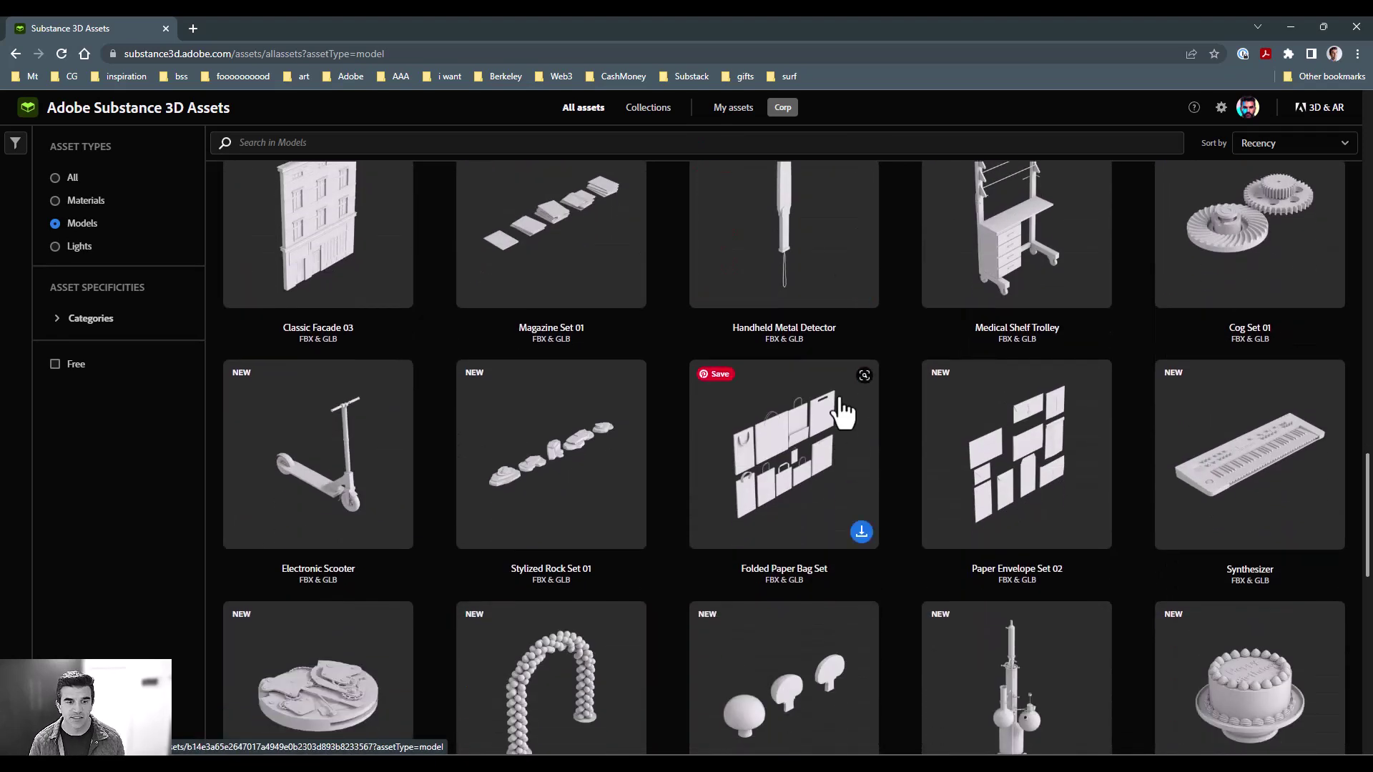
pyautogui.scroll(-5, 843, 415)
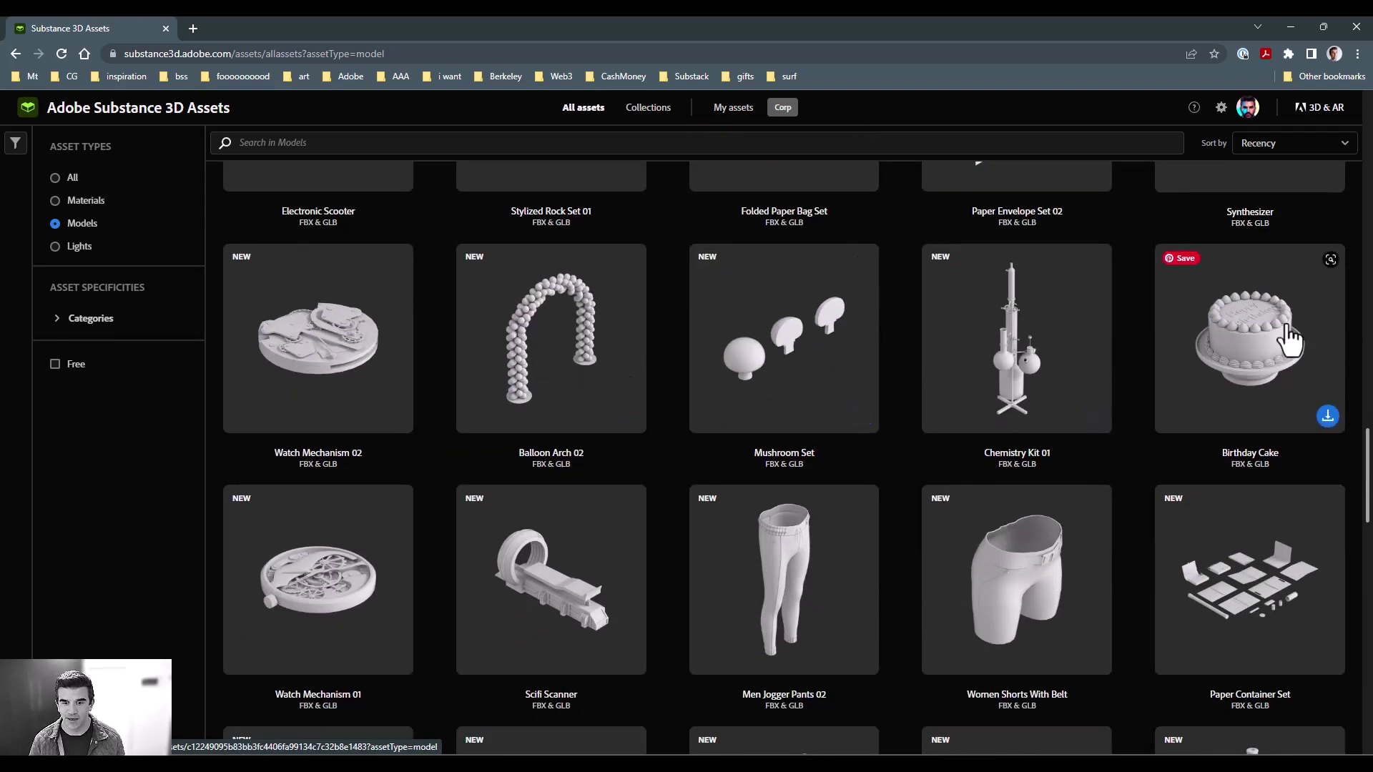
pyautogui.scroll(-2, 826, 390)
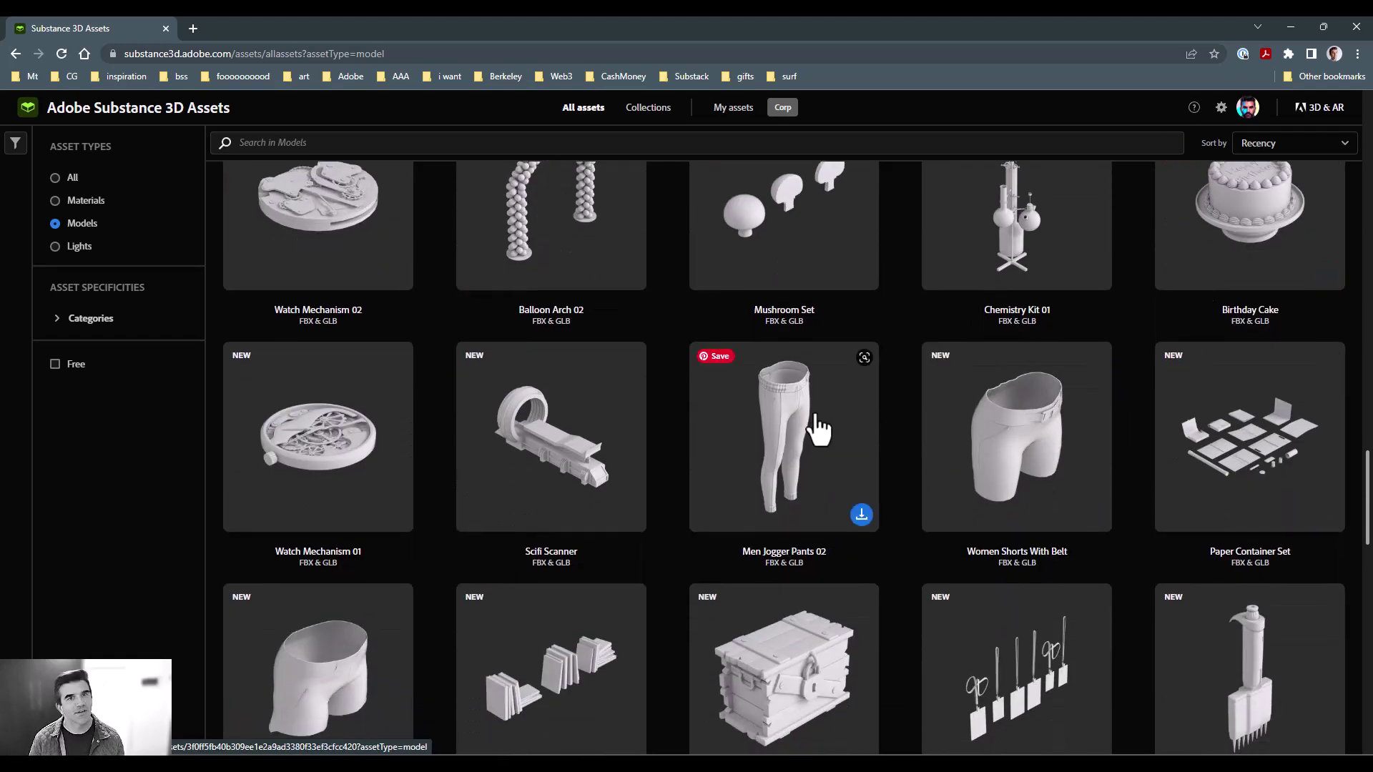
pyautogui.click(1291, 29)
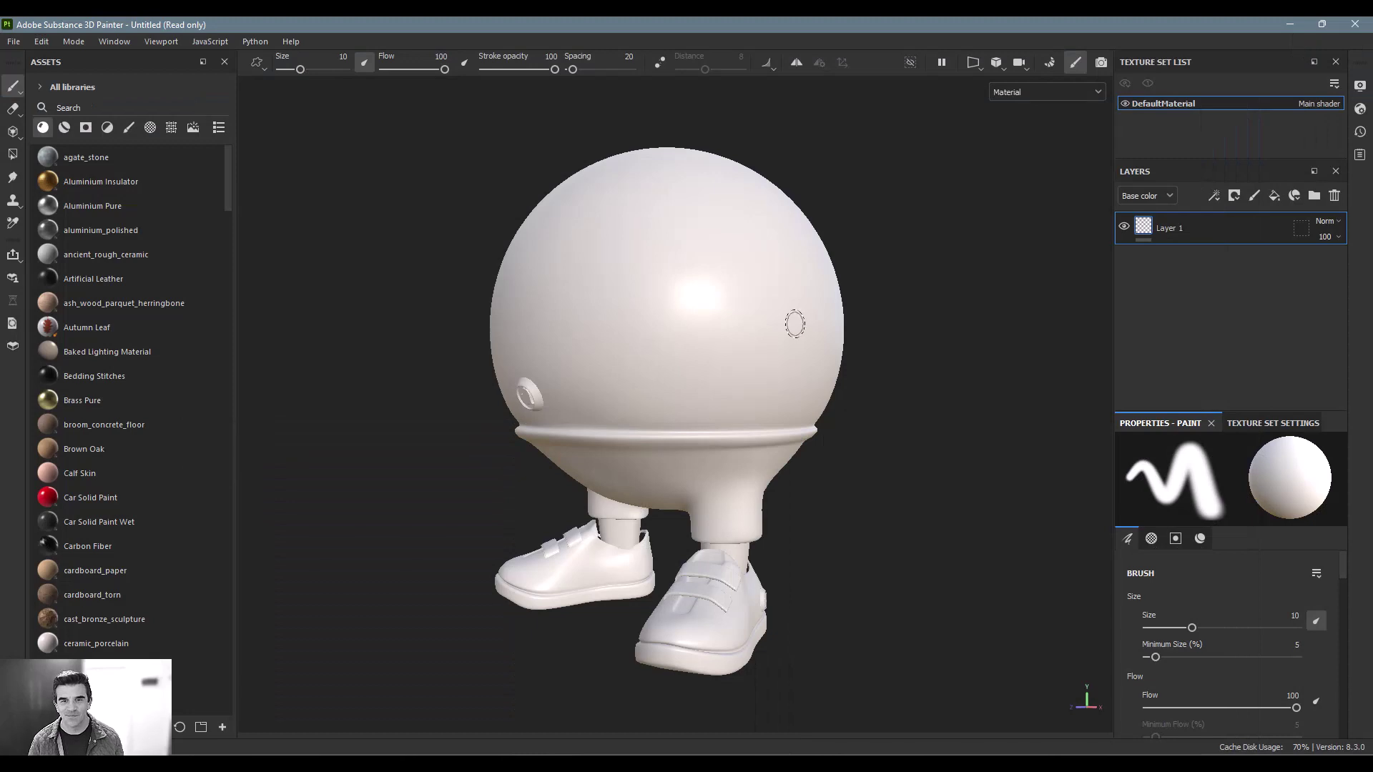